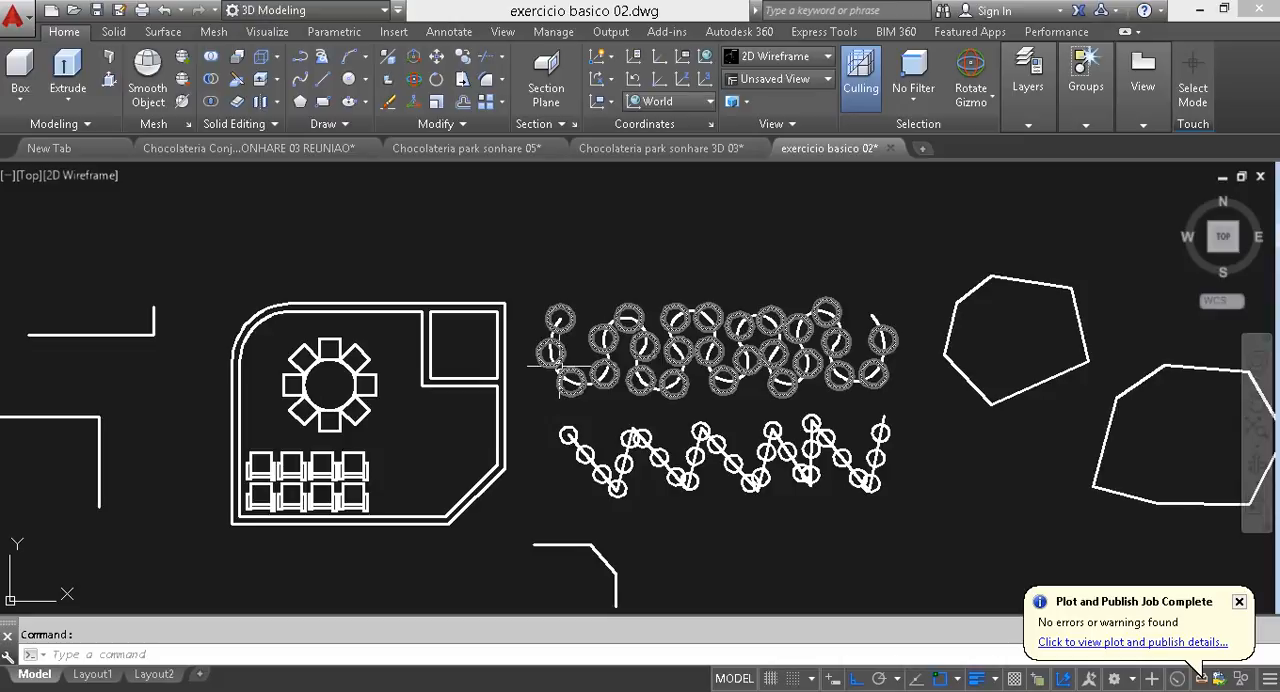
- Select the room's upper wall lines and check which layer they are on
{"action": "key", "text": "Escape"}
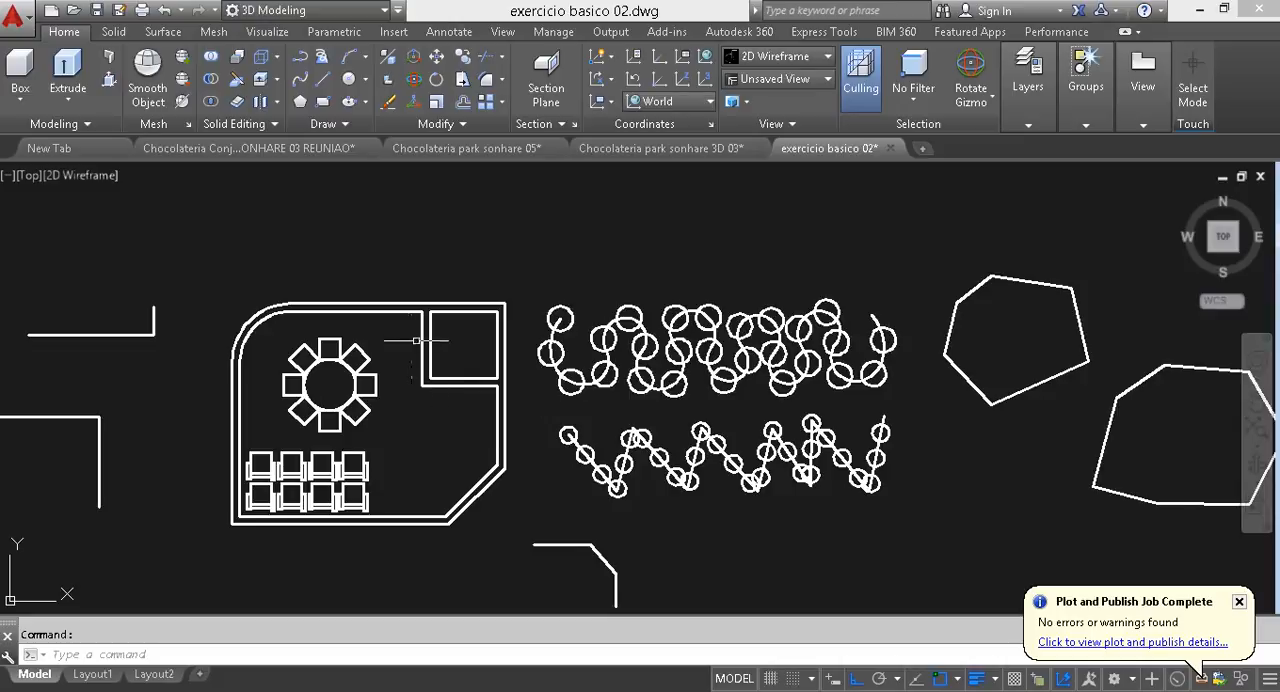
{"action": "left_click", "coordinate": [386, 327]}
{"action": "left_click", "coordinate": [343, 266]}
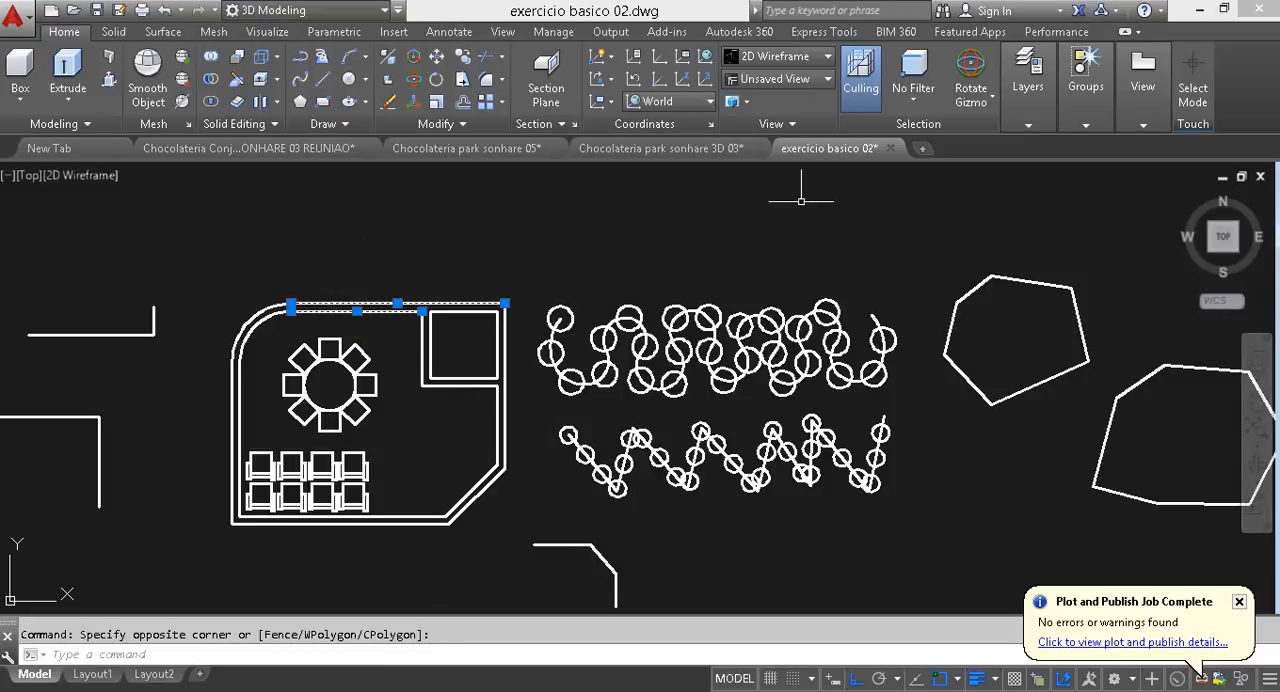
{"action": "mouse_move", "coordinate": [1028, 80]}
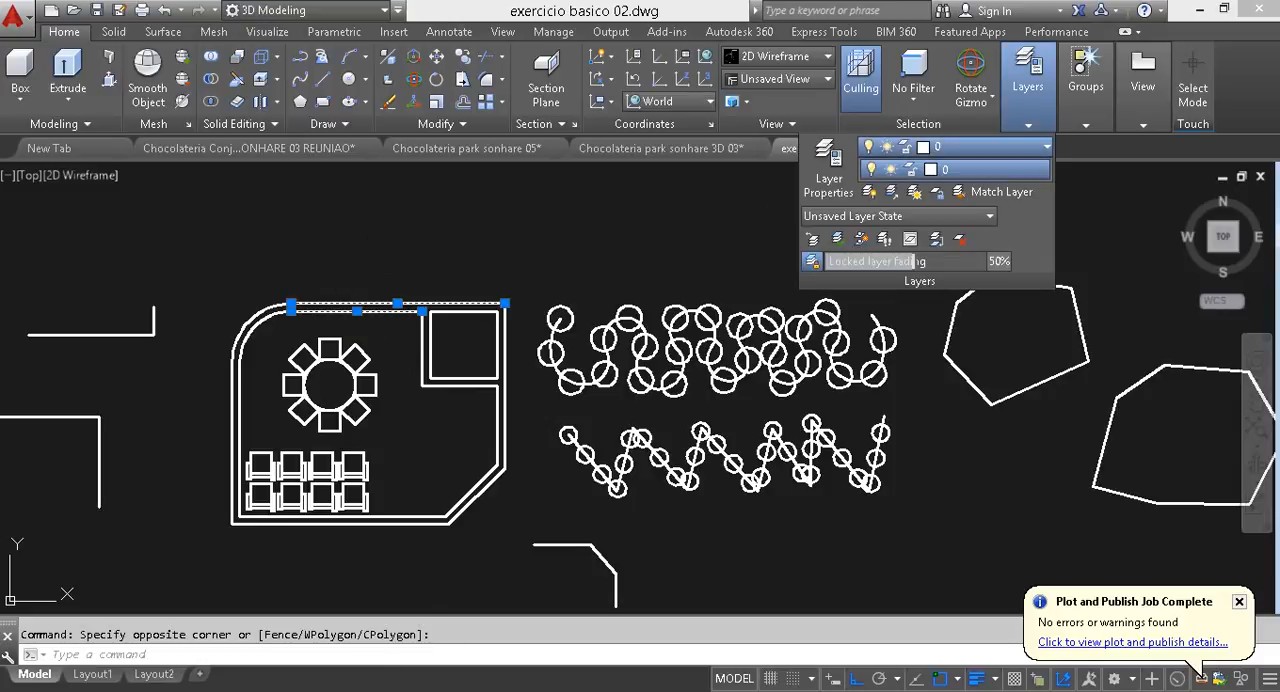
{"action": "key", "text": "Escape"}
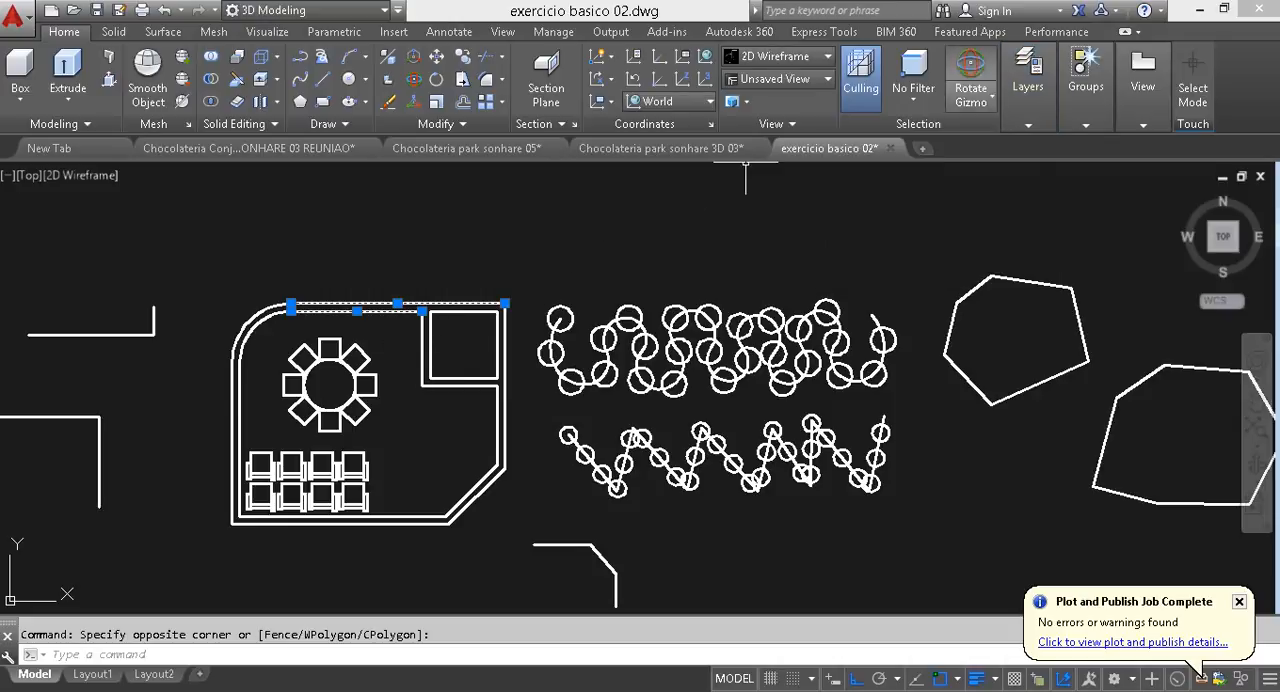
- Open the layer manager and create a new layer named Parede
{"action": "left_click", "coordinate": [829, 165]}
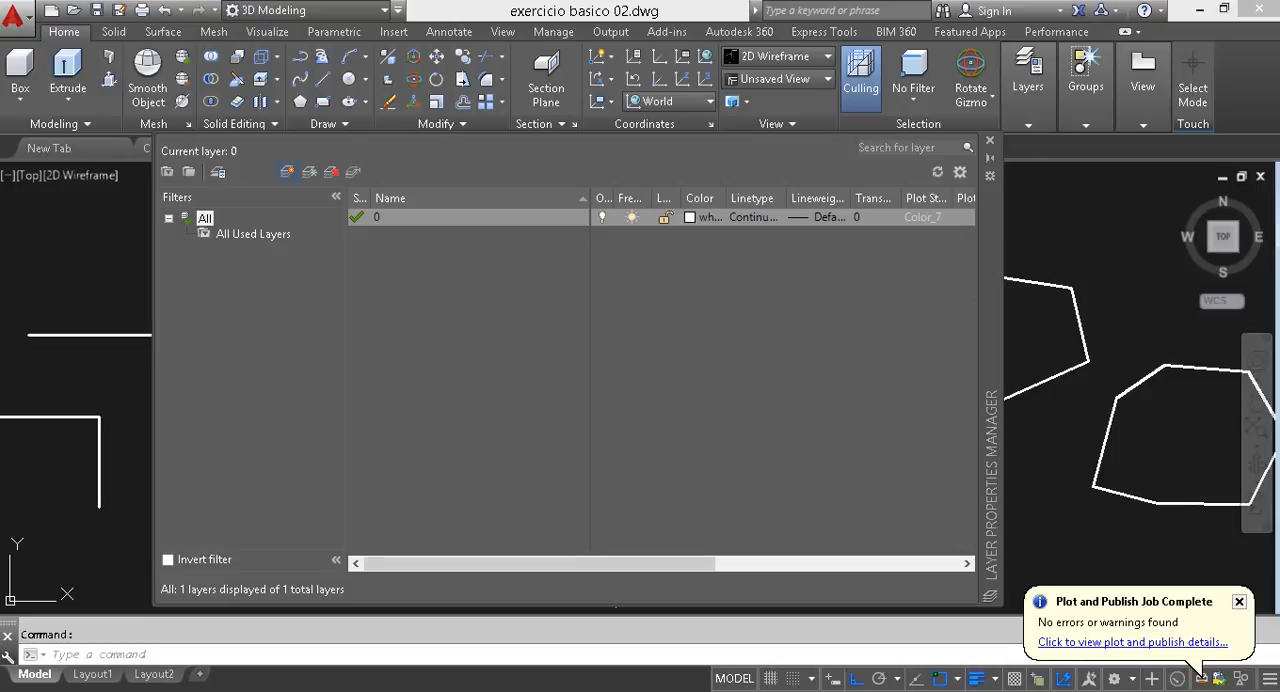
{"action": "left_click", "coordinate": [287, 172]}
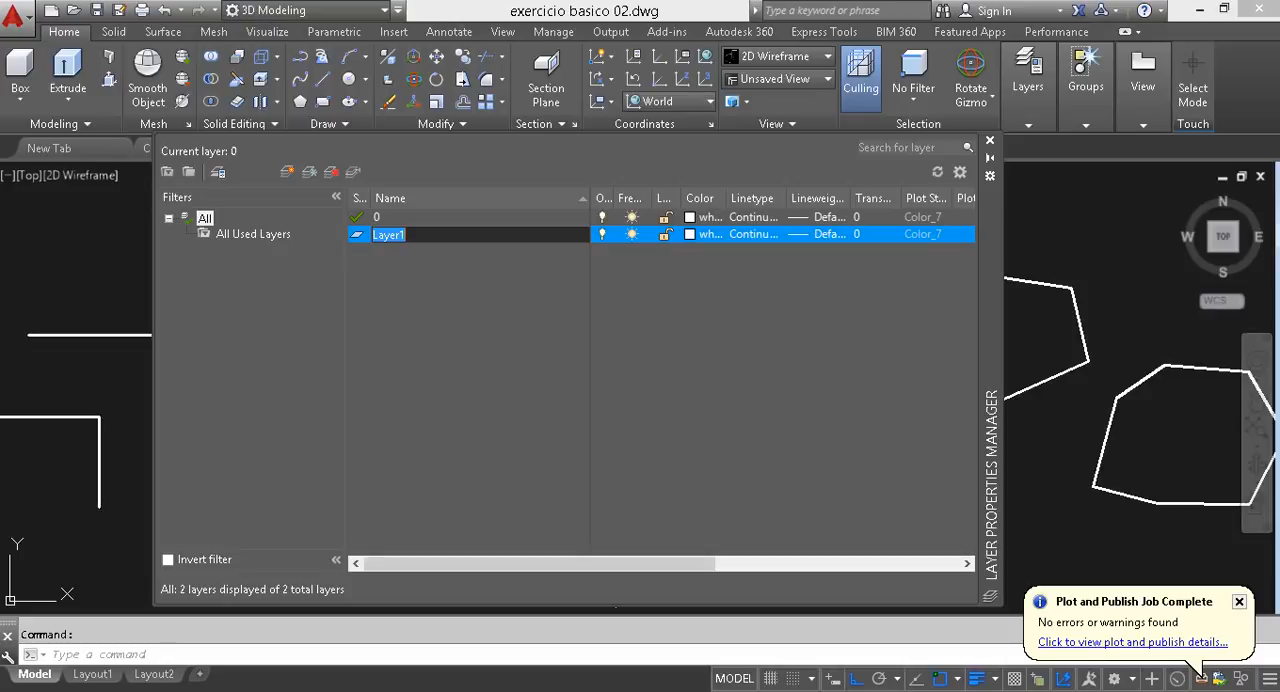
{"action": "type", "text": "p"}
{"action": "key", "text": "BackSpace"}
{"action": "type", "text": "Parede"}
{"action": "key", "text": "Return"}
- Create two more layers named Piso and Mobiliario
{"action": "key", "text": "alt+n"}
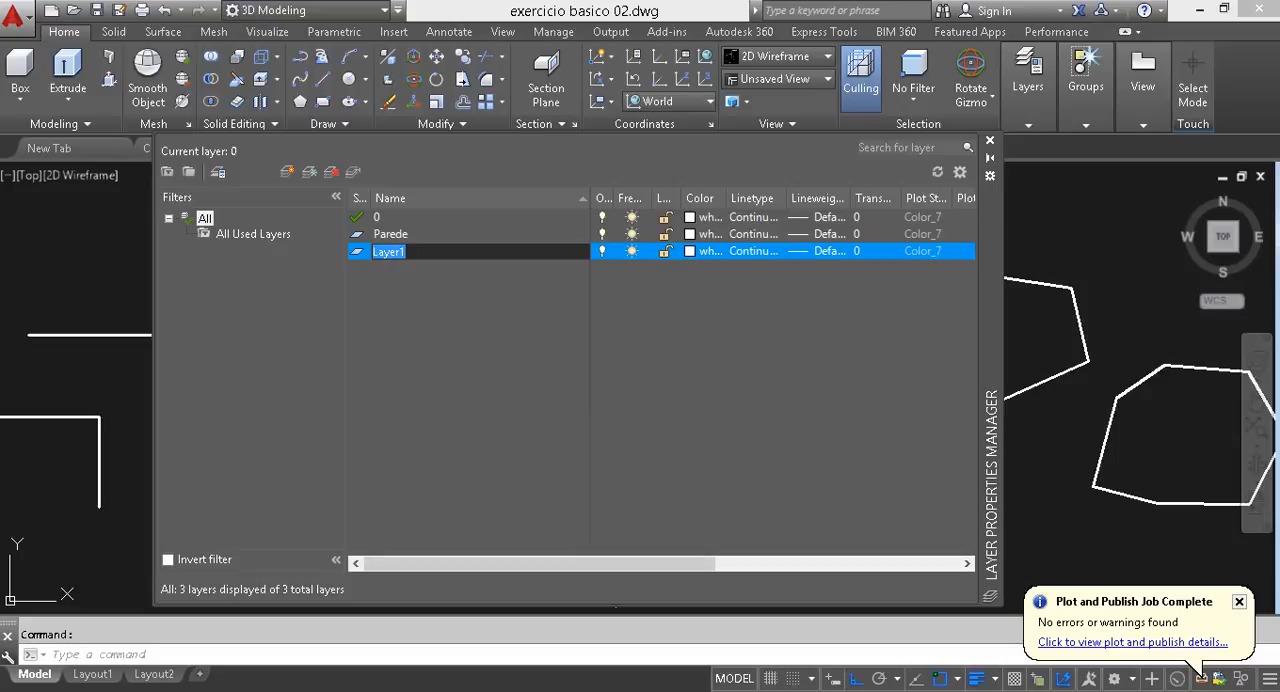
{"action": "type", "text": "Piso"}
{"action": "key", "text": "Return"}
{"action": "key", "text": "Return"}
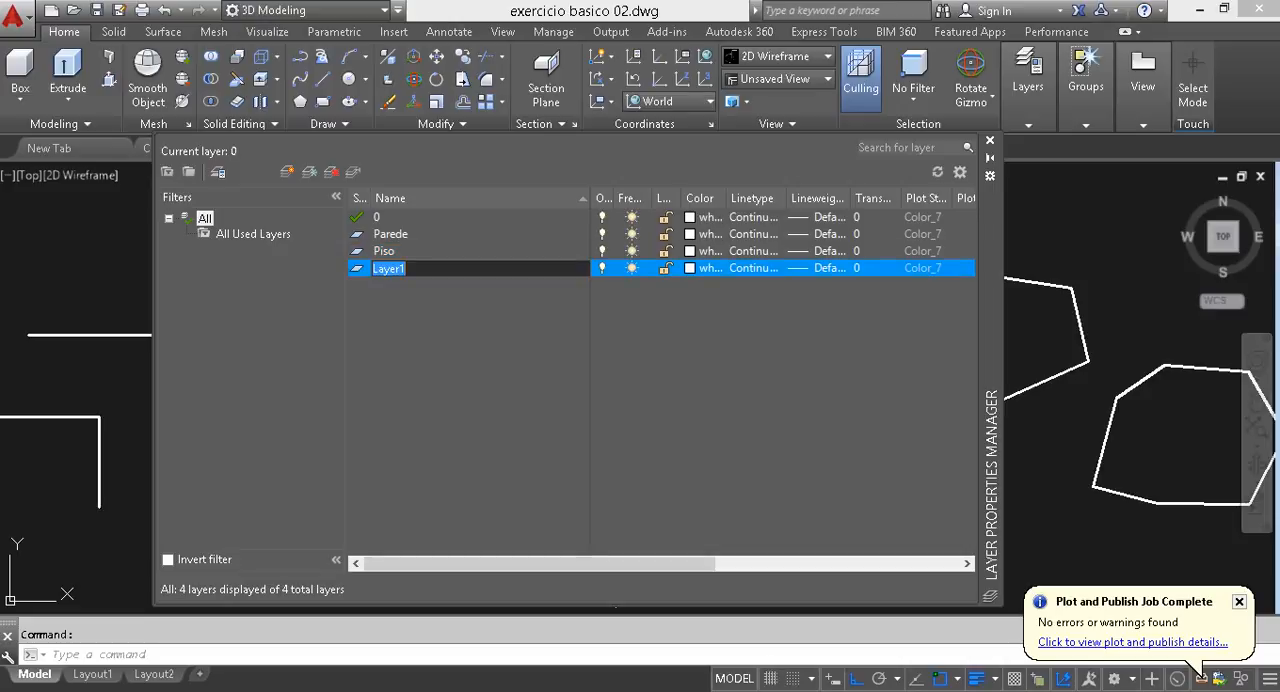
{"action": "type", "text": "Mobiliario"}
{"action": "key", "text": "Return"}
- Create layers named Equipamento and Janela
{"action": "key", "text": "Return"}
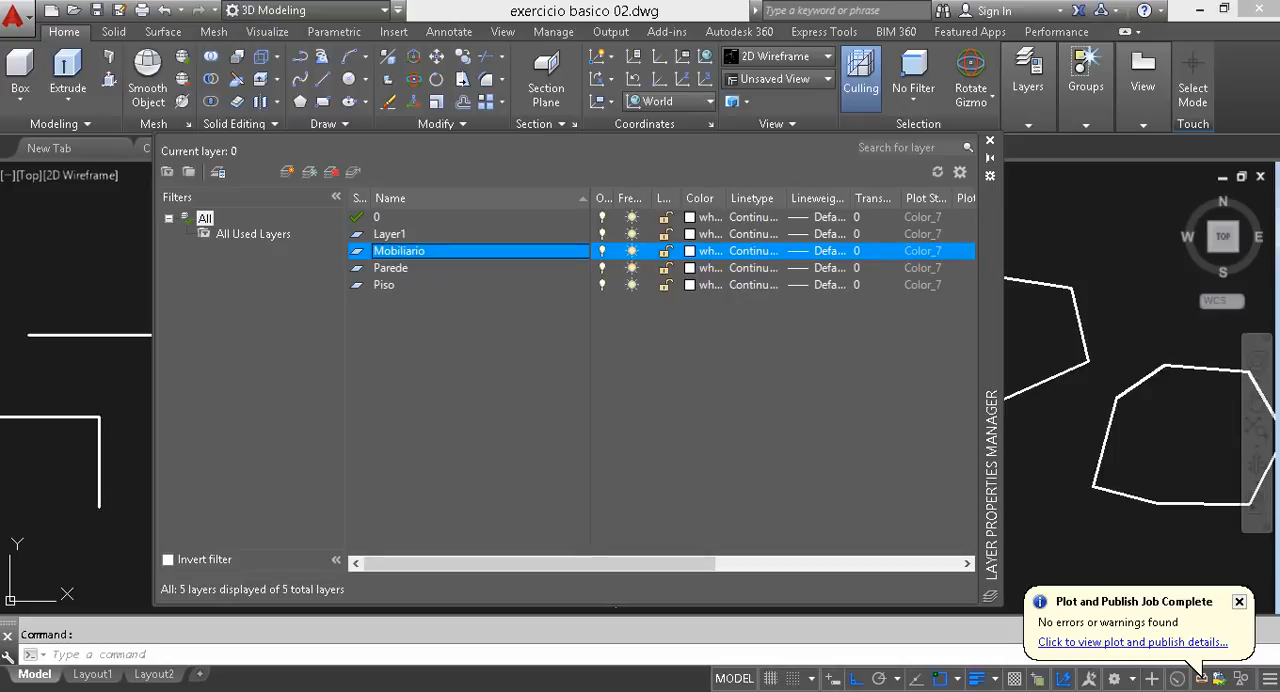
{"action": "key", "text": "Return"}
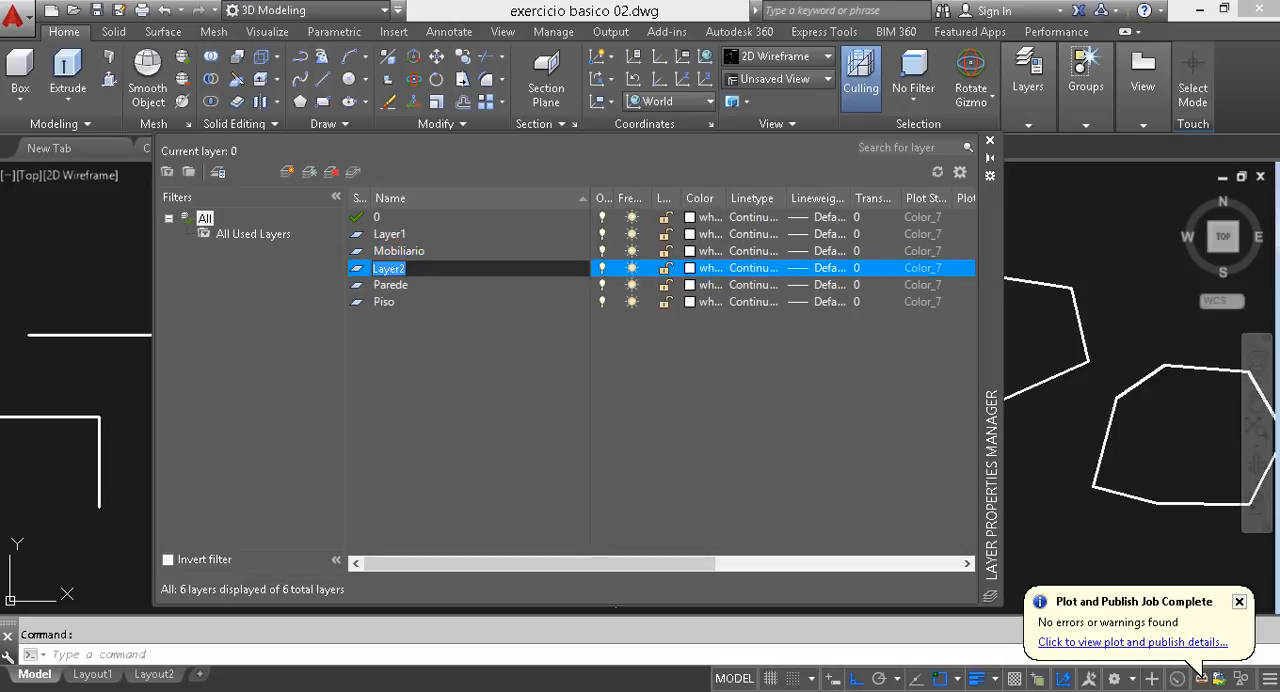
{"action": "type", "text": "Equipamento"}
{"action": "key", "text": "Return"}
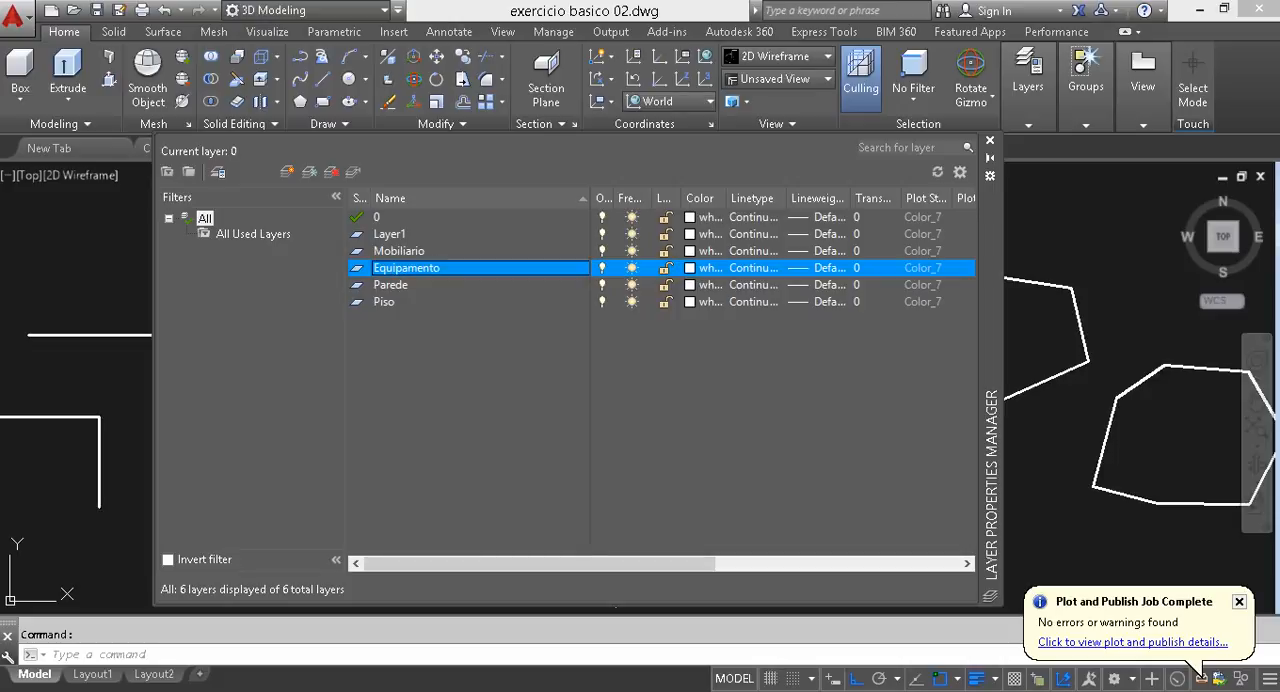
{"action": "key", "text": "Return"}
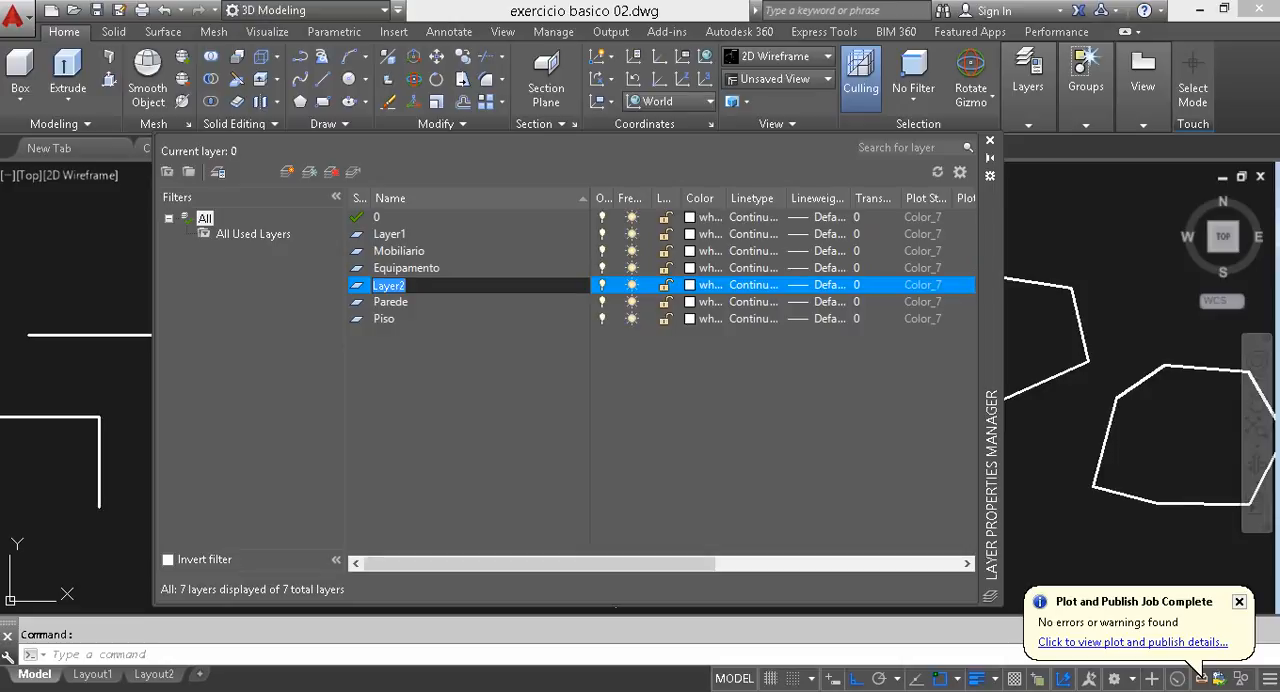
{"action": "type", "text": "Janela"}
{"action": "key", "text": "Return"}
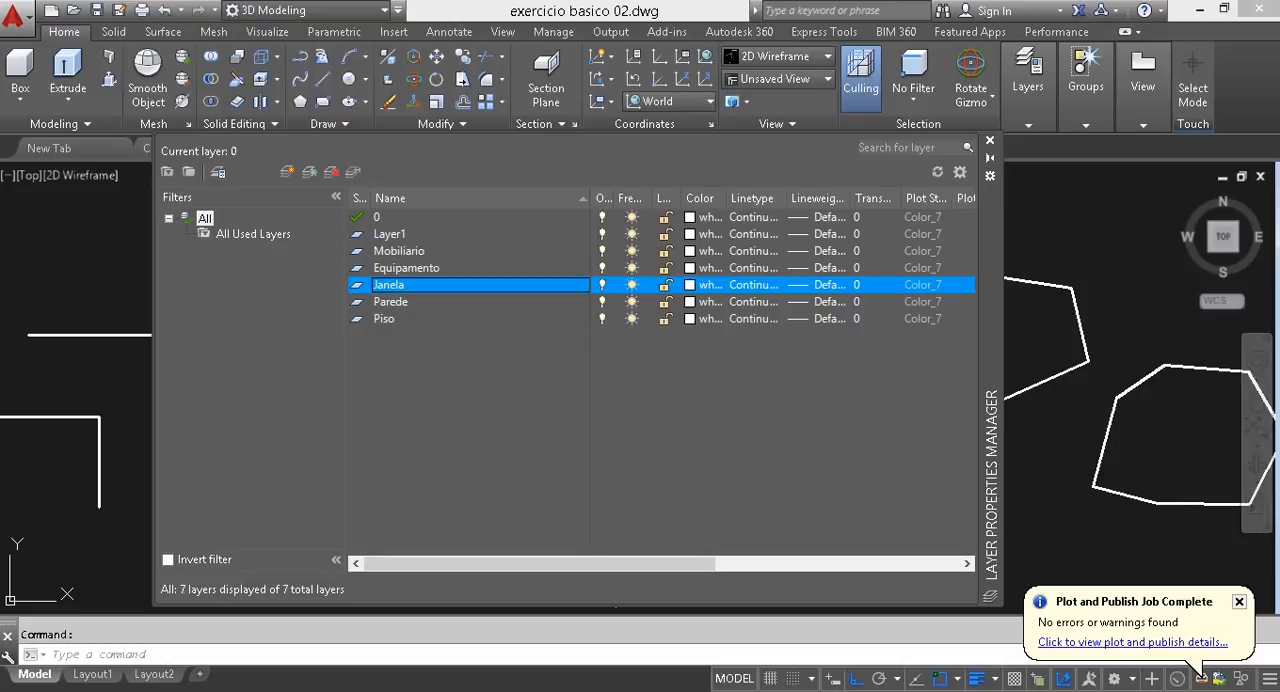
- Add layers named Porta and cota to the layer list
{"action": "key", "text": "Return"}
{"action": "type", "text": "Porta"}
{"action": "key", "text": "Return"}
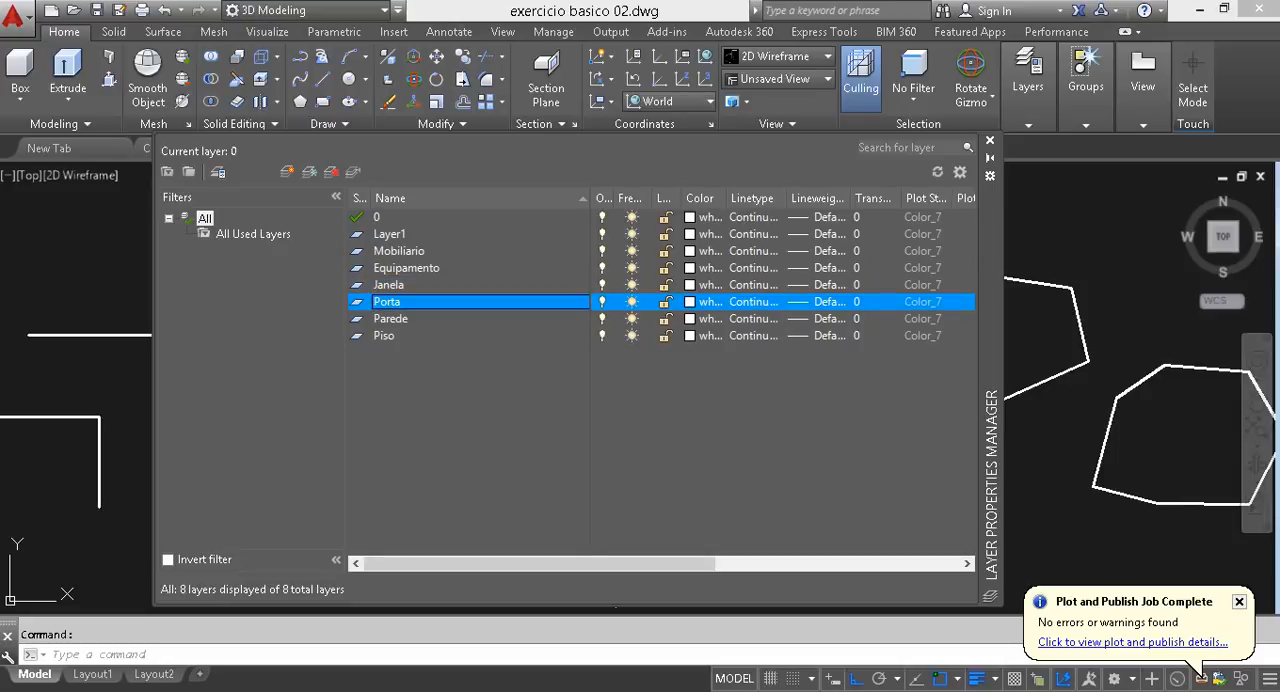
{"action": "key", "text": "Return"}
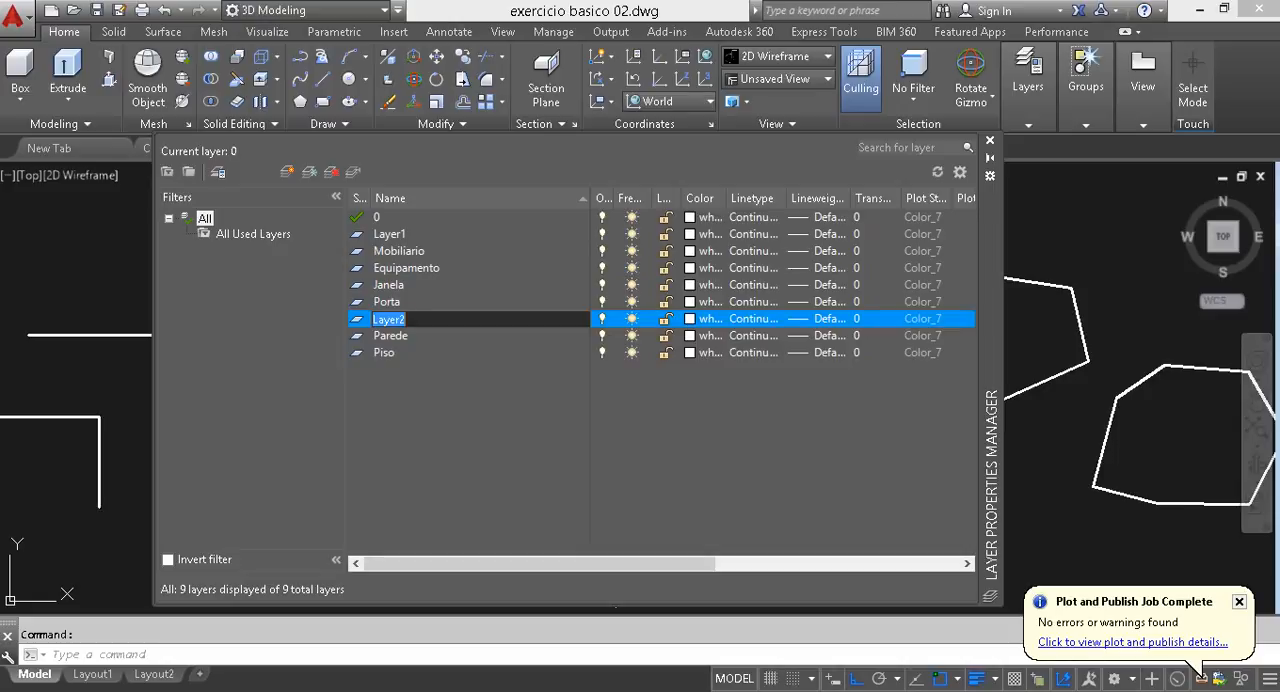
{"action": "type", "text": "cota"}
{"action": "key", "text": "Return"}
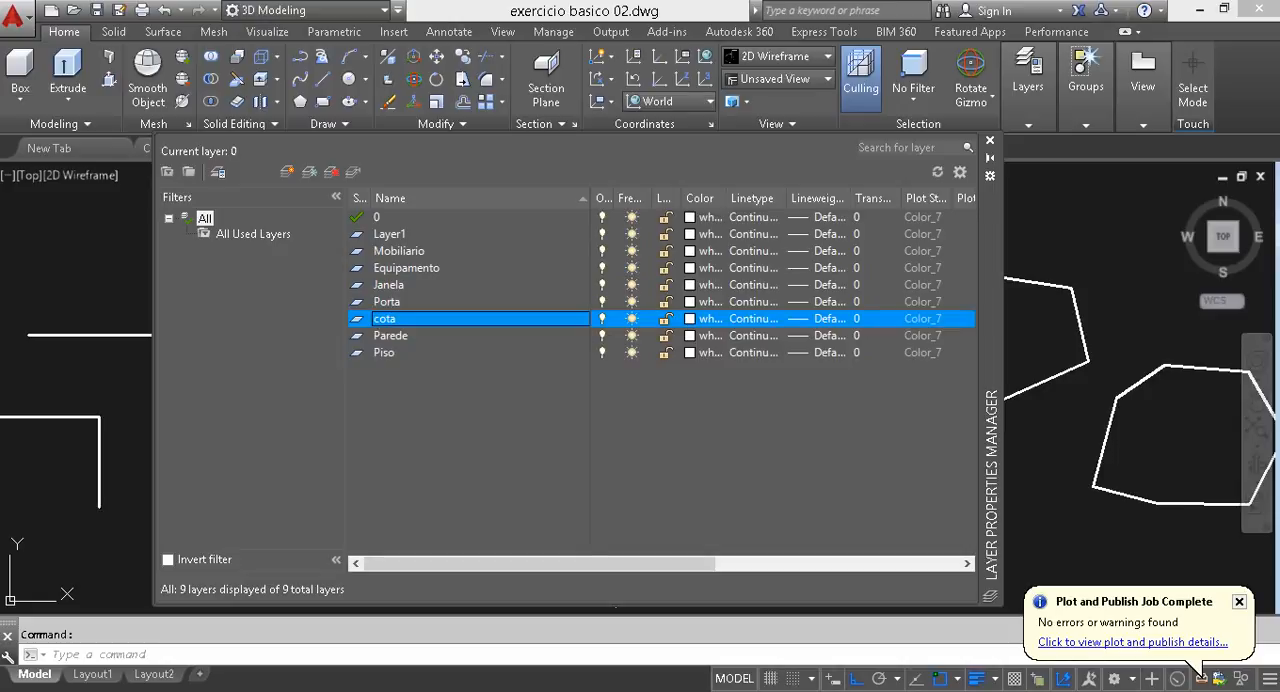
- Create layers named Texto and Margens e carimbo
{"action": "key", "text": "Return"}
{"action": "type", "text": "Teto"}
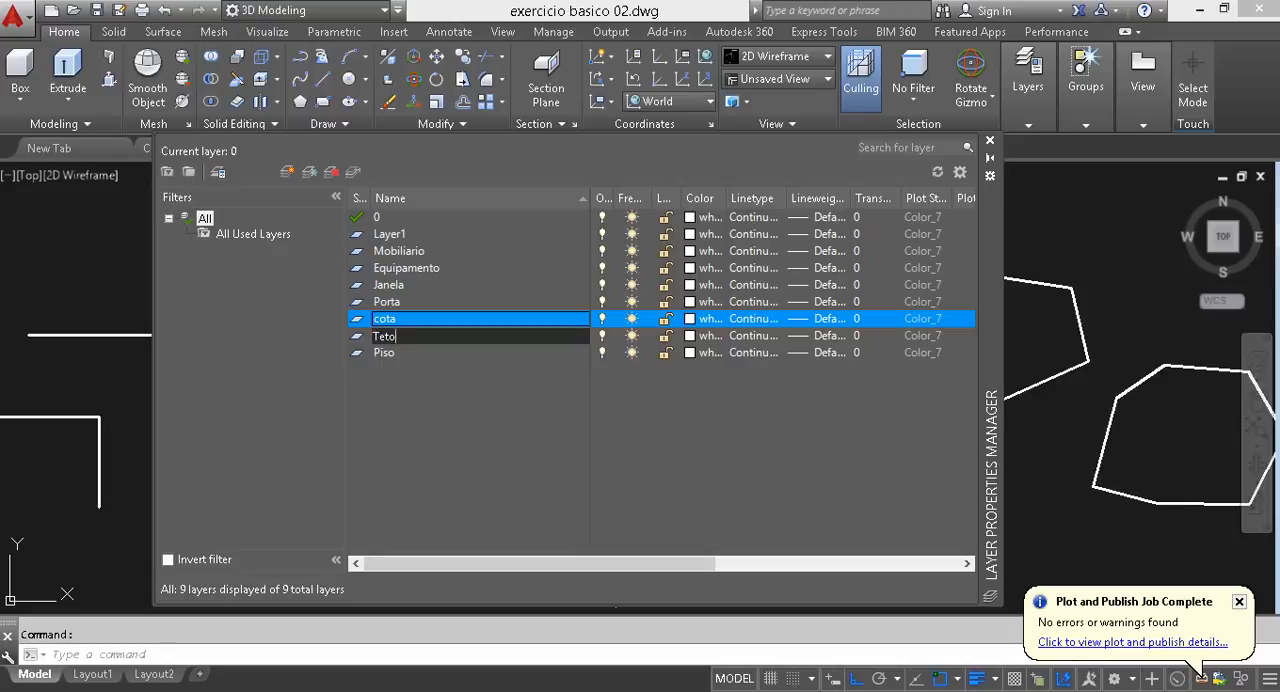
{"action": "type", "text": "x"}
{"action": "key", "text": "Return"}
{"action": "key", "text": "Return"}
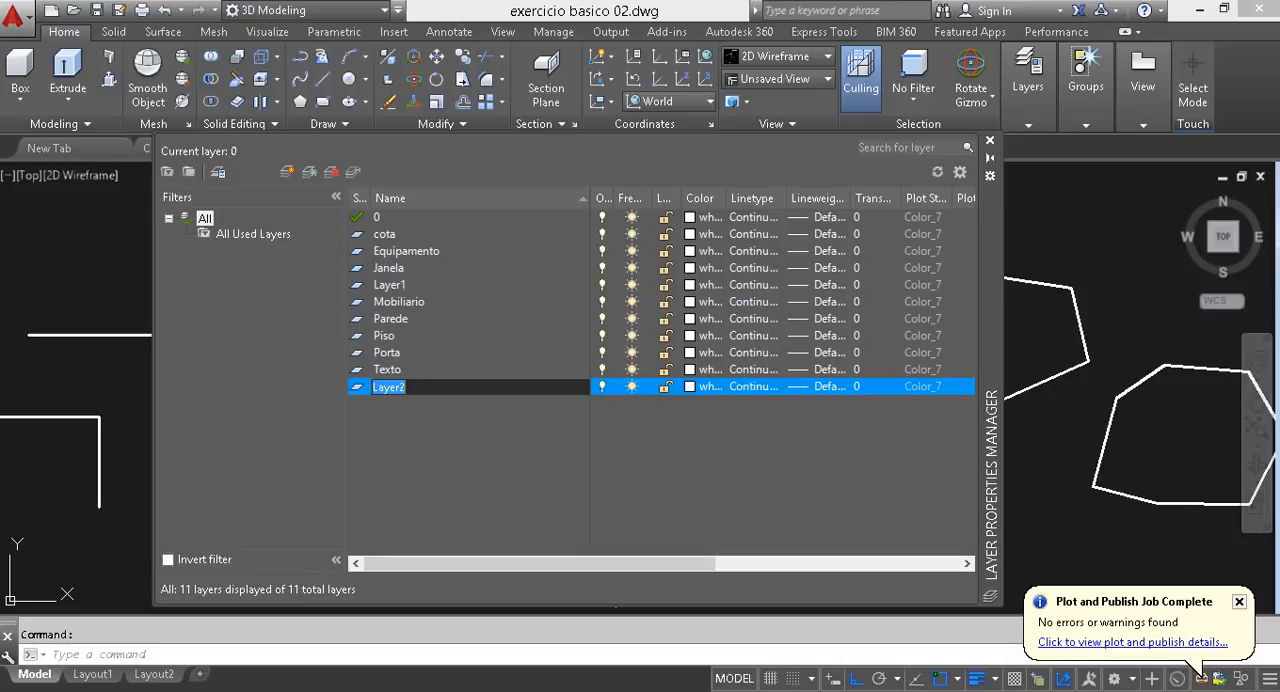
{"action": "type", "text": "Margens e carimbo"}
{"action": "key", "text": "Return"}
{"action": "key", "text": "Return"}
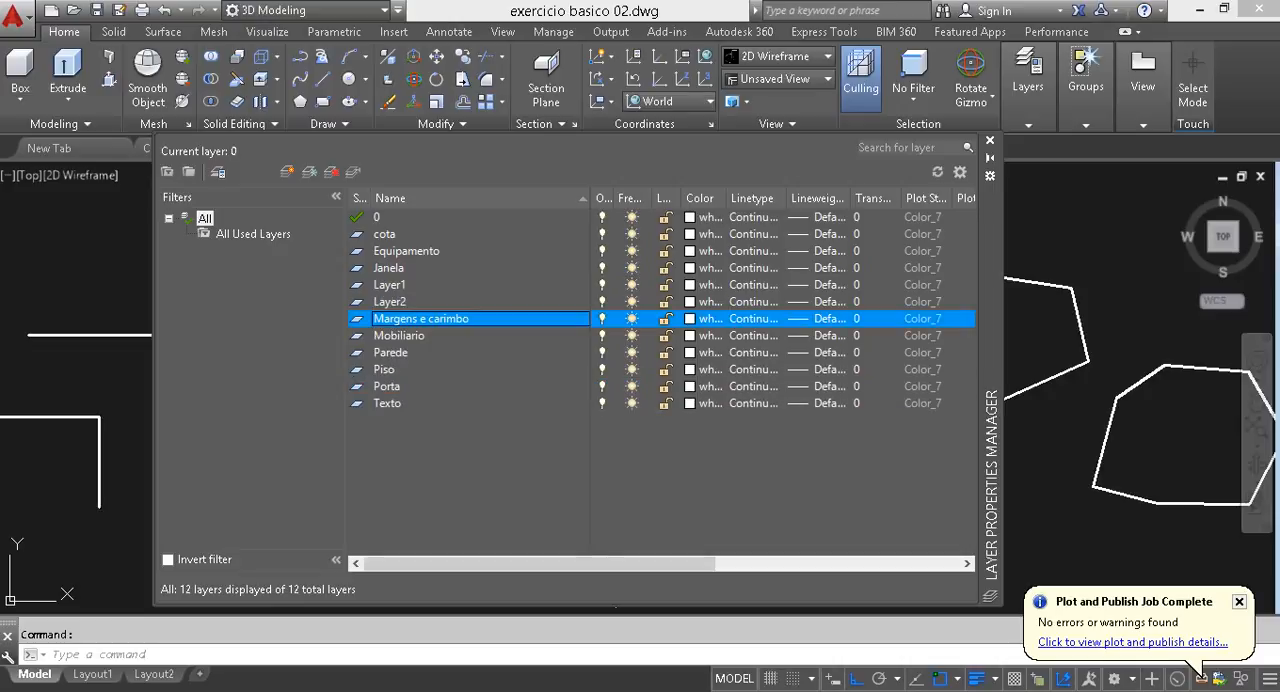
- Create a layer for layout viewports and name it Viewport, correcting the spelling of its name
{"action": "key", "text": "alt+n"}
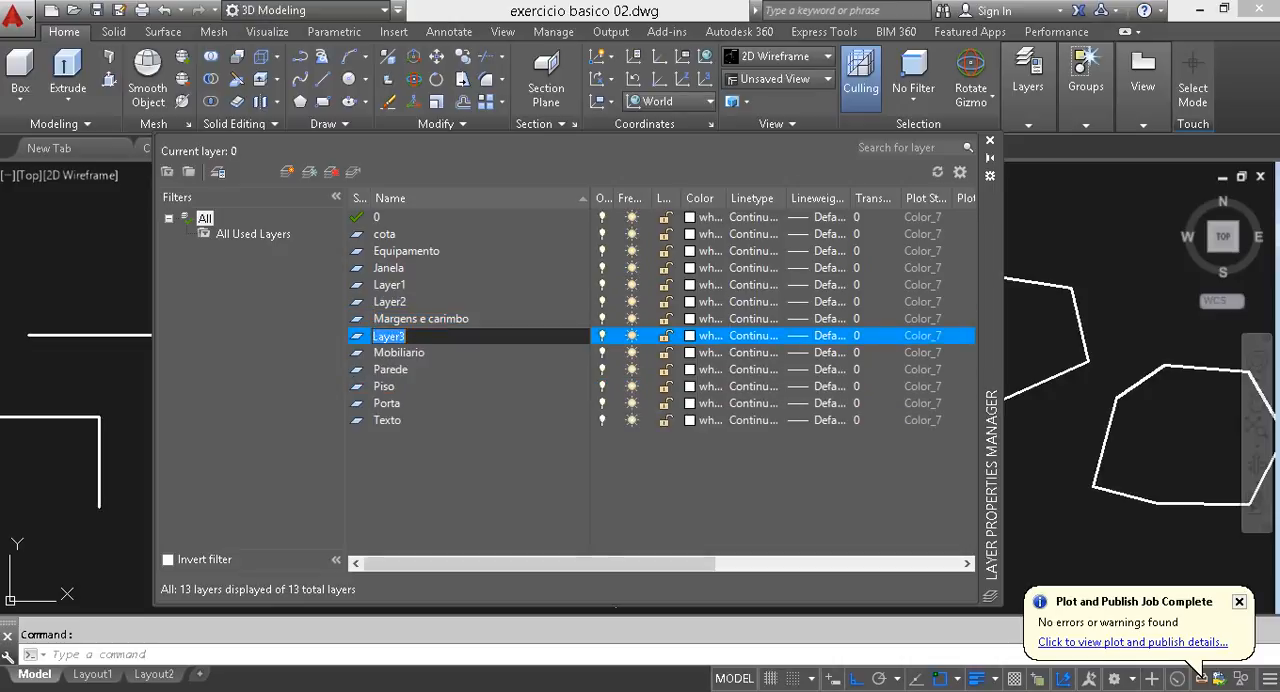
{"action": "type", "text": "Vieport"}
{"action": "key", "text": "Return"}
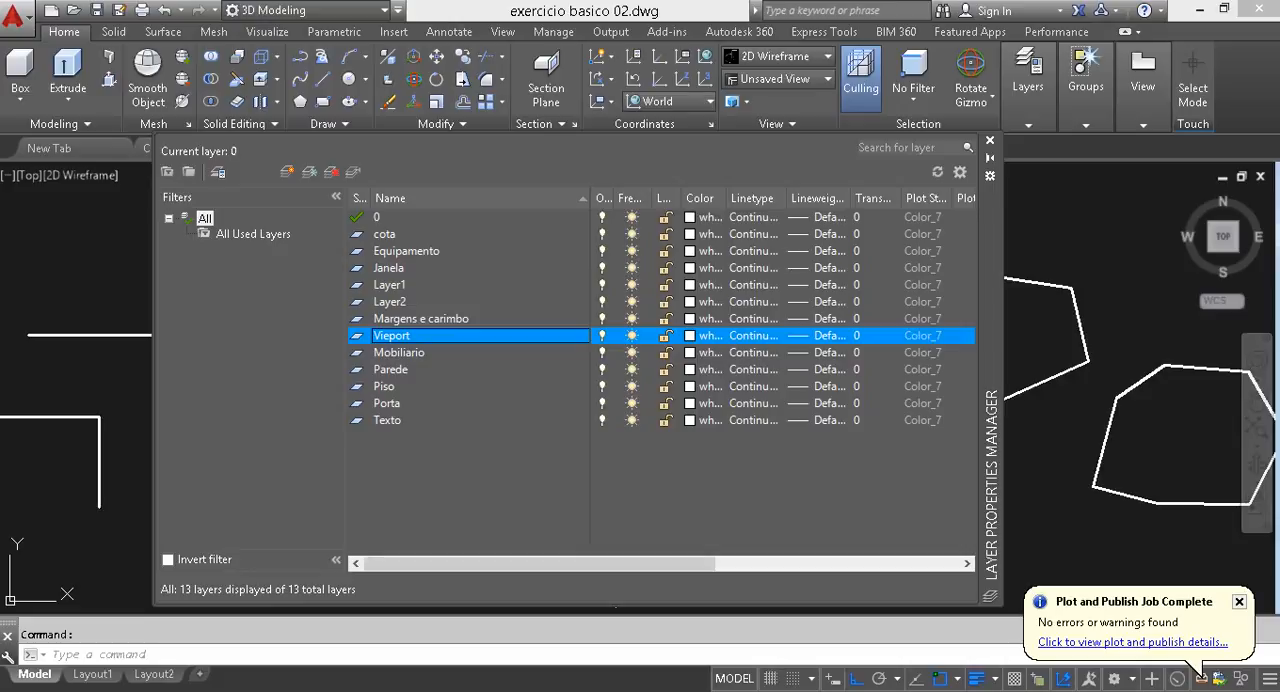
{"action": "left_click", "coordinate": [391, 336]}
{"action": "left_click", "coordinate": [390, 336]}
{"action": "type", "text": "w"}
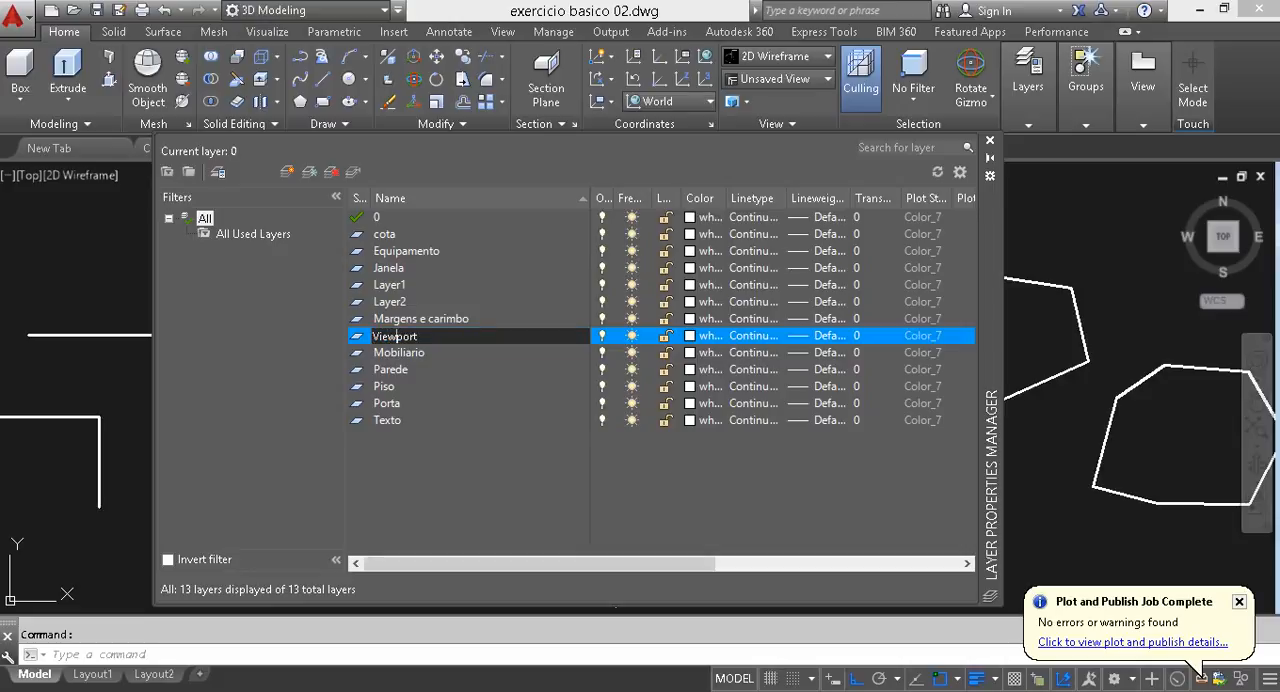
{"action": "key", "text": "Return"}
- Delete the surplus layers Layer1 and Layer2
{"action": "left_click", "coordinate": [390, 285]}
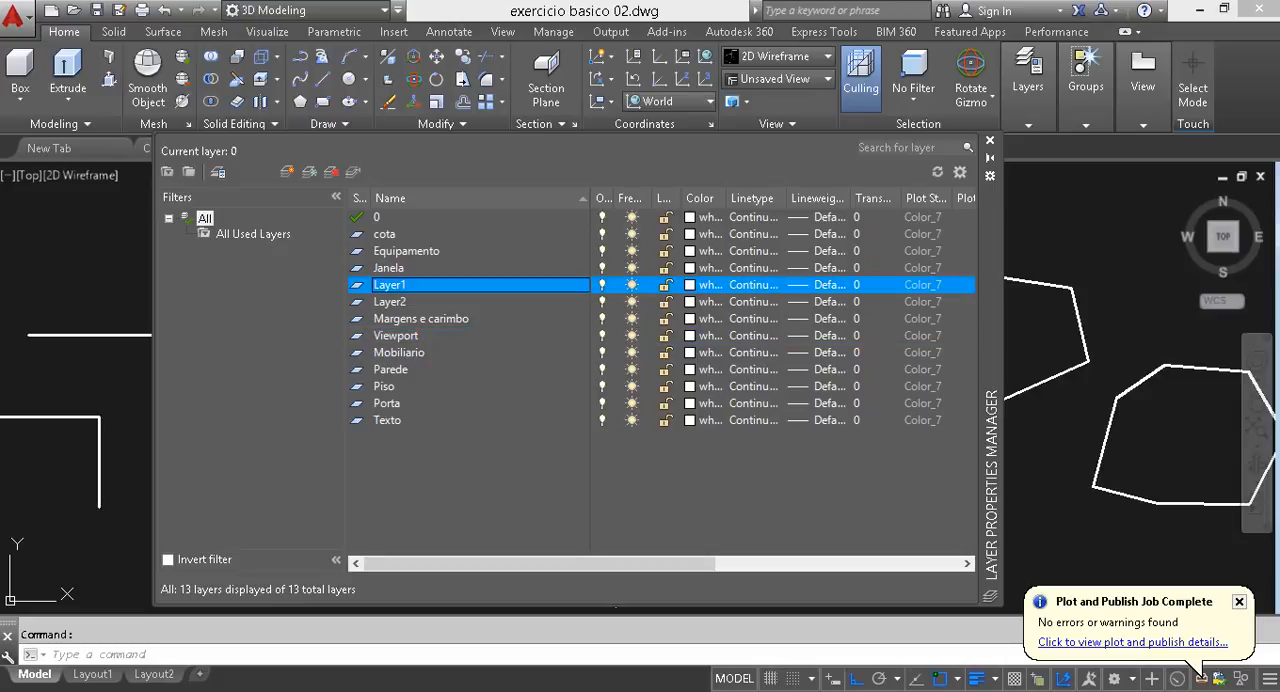
{"action": "left_click", "coordinate": [390, 302], "text": "shift"}
{"action": "key", "text": "Delete"}
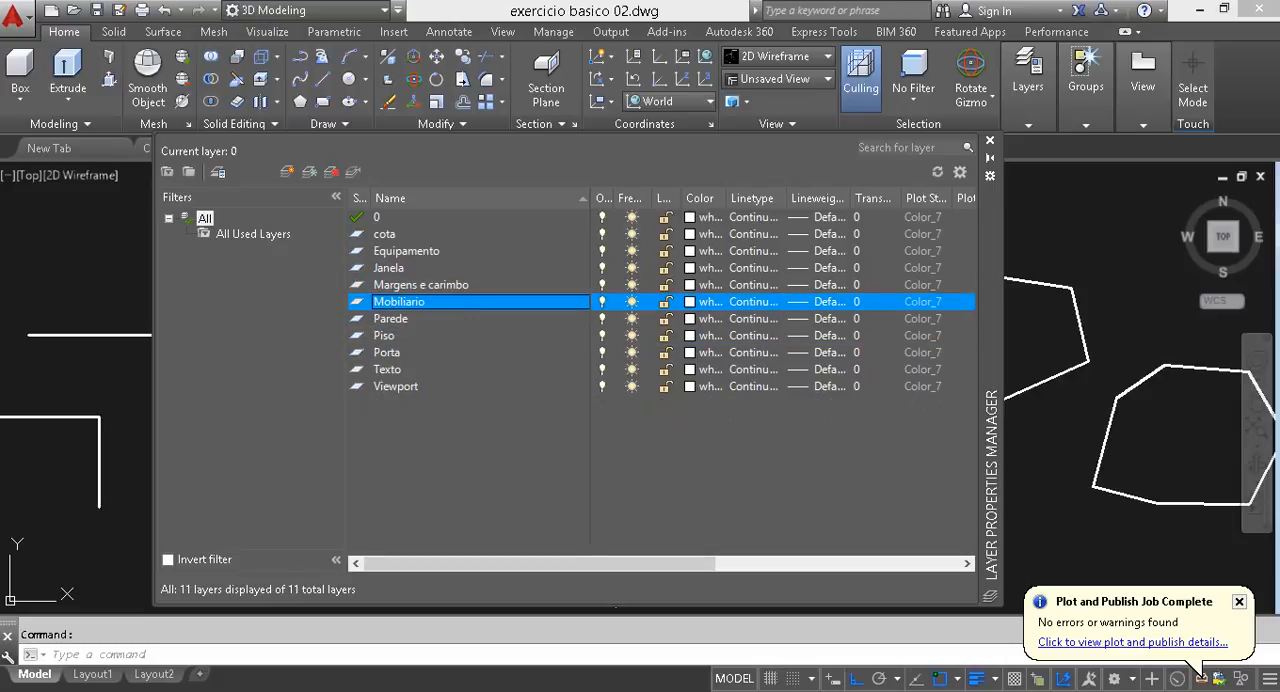
- Set the color of the cota layer to red
{"action": "left_click", "coordinate": [385, 234]}
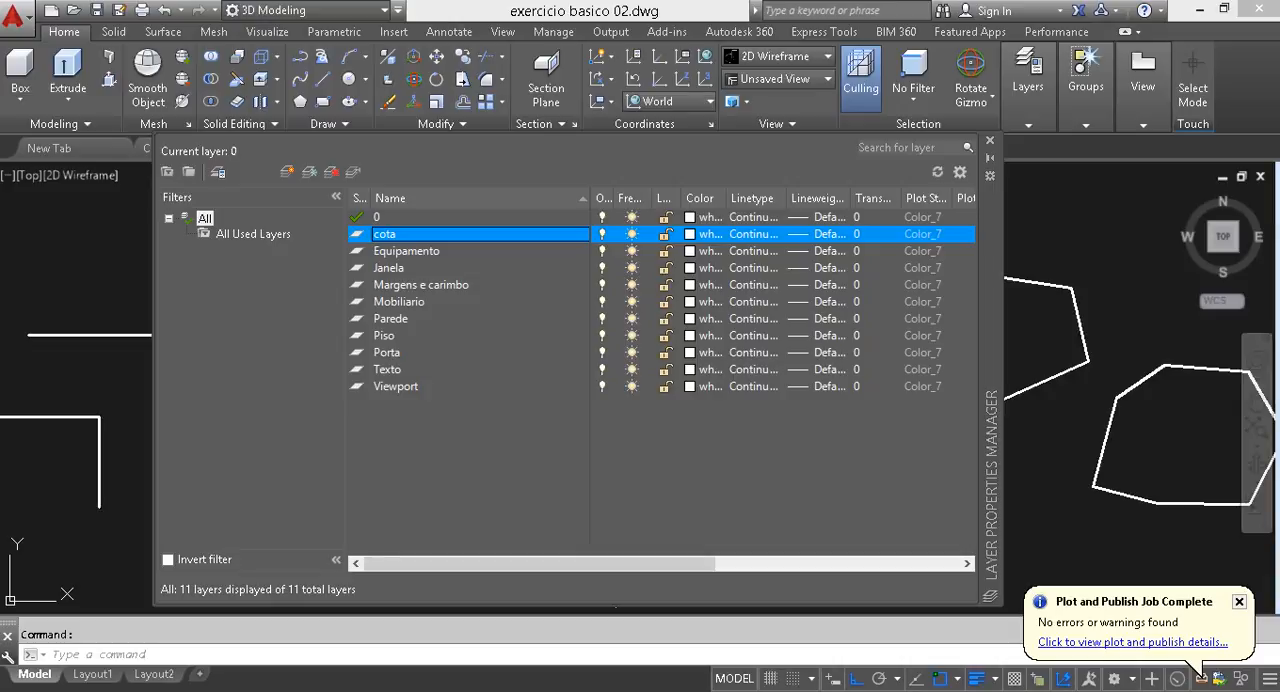
{"action": "left_click", "coordinate": [707, 234]}
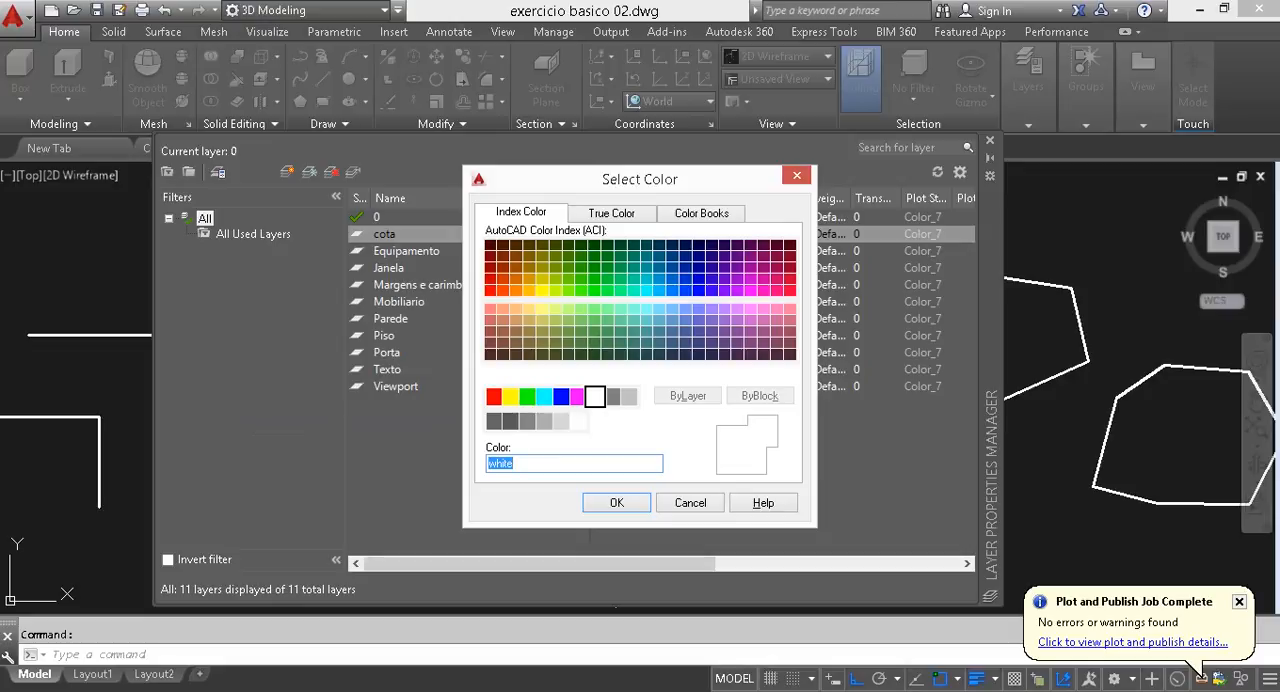
{"action": "left_click", "coordinate": [493, 396]}
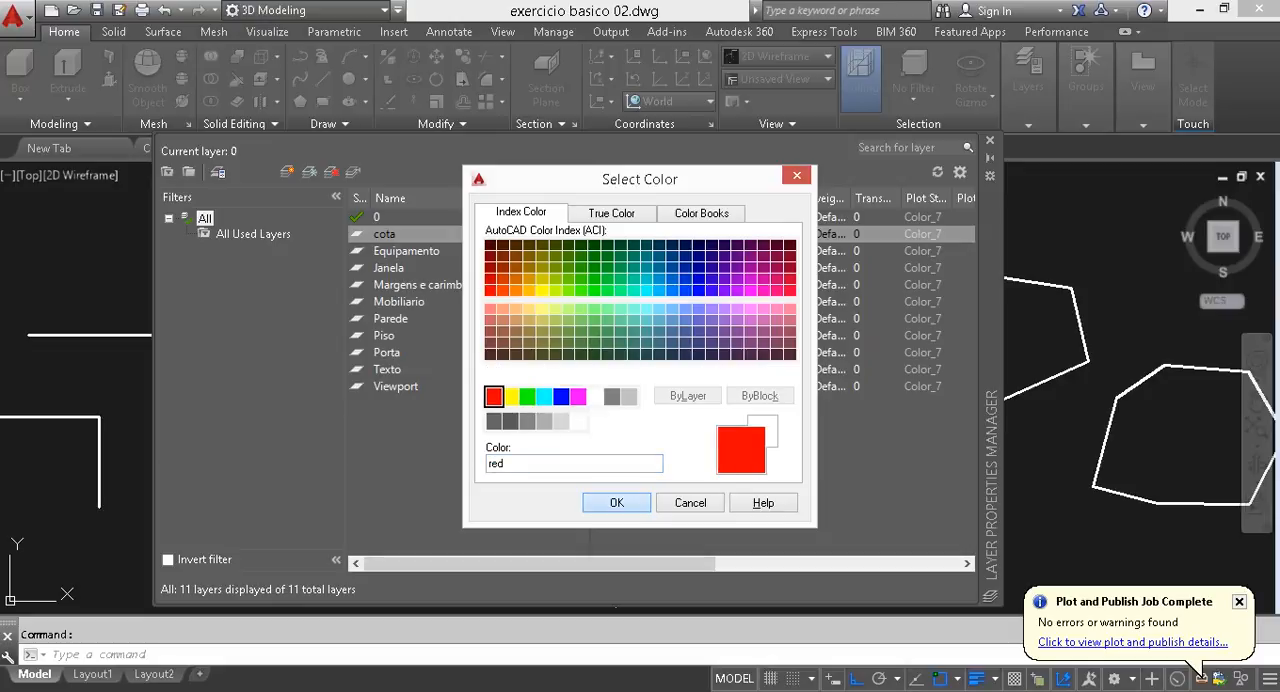
{"action": "left_click", "coordinate": [616, 502]}
- Set the Equipamento layer's color to yellow (index 2) and the Janela layer's color to green
{"action": "left_click", "coordinate": [450, 251]}
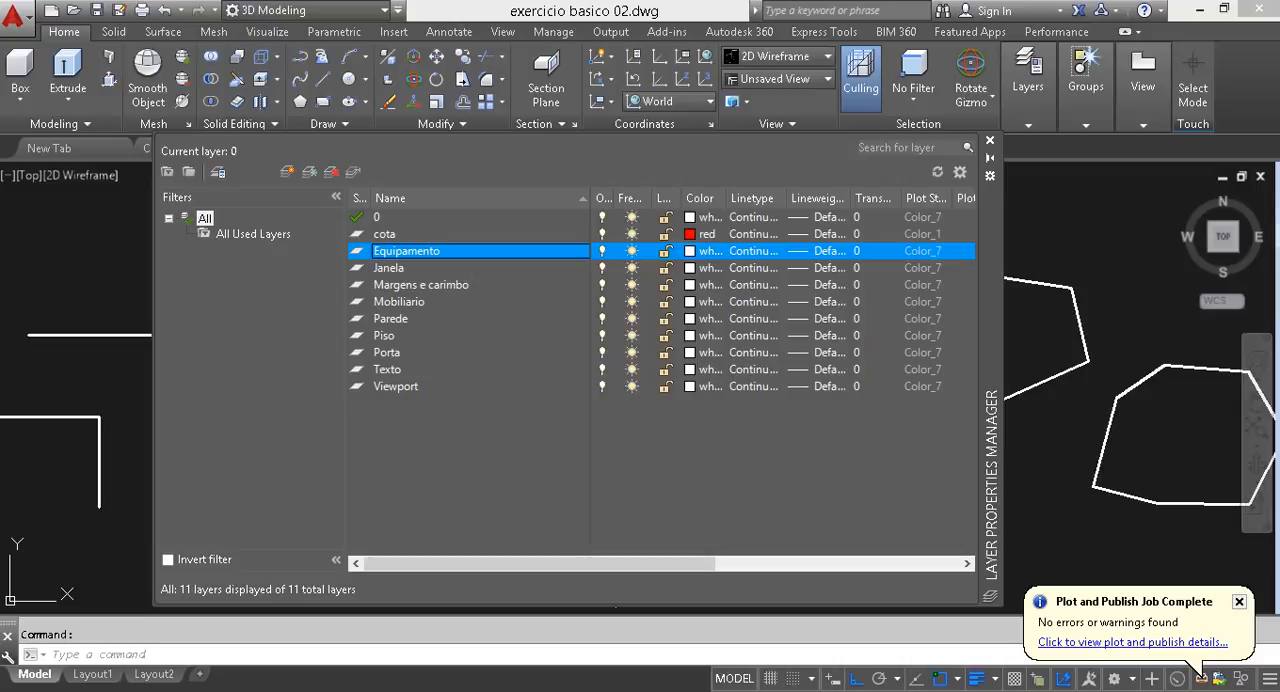
{"action": "left_click", "coordinate": [700, 251]}
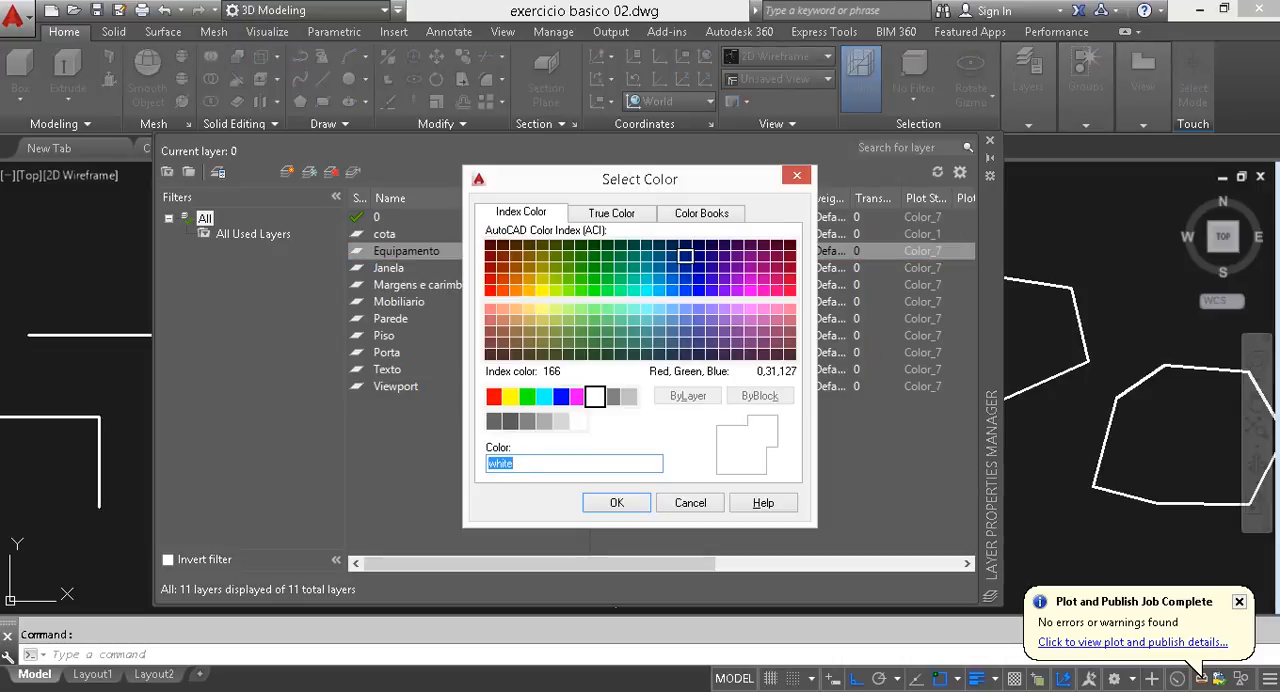
{"action": "type", "text": "2"}
{"action": "key", "text": "Return"}
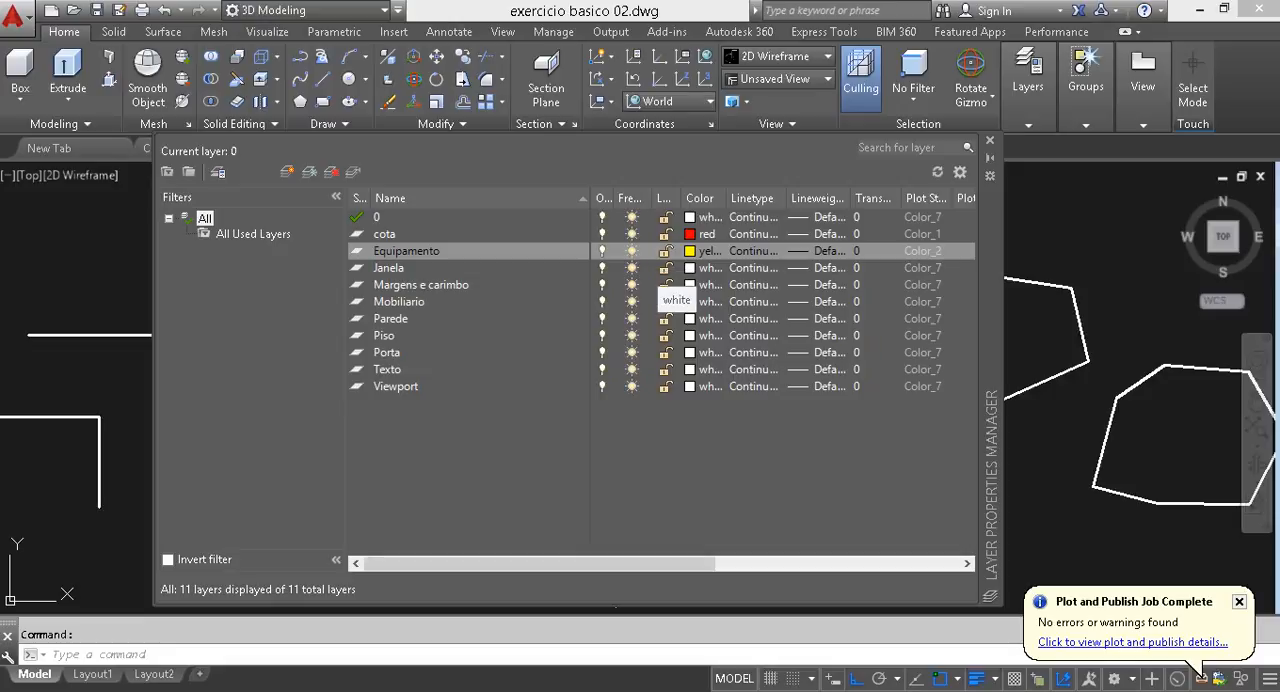
{"action": "left_click", "coordinate": [689, 268]}
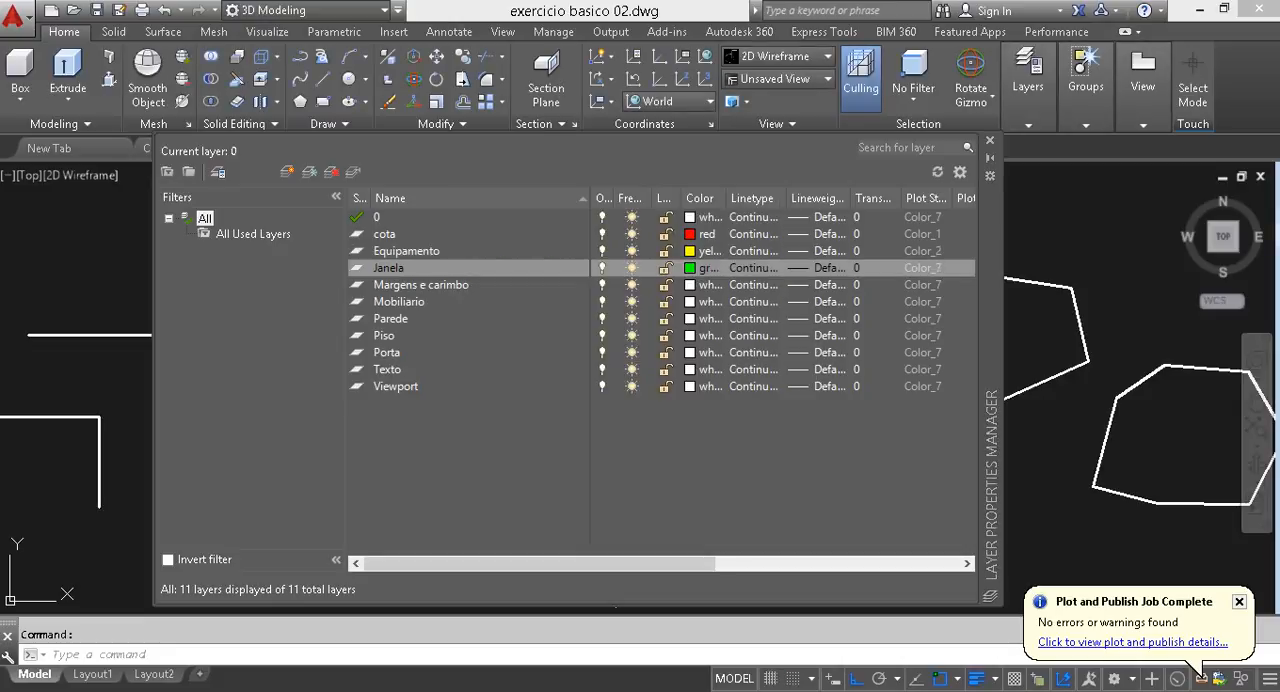
- Set the Margens e carimbo layer's color to red and the Mobiliario layer's color to yellow (index 2)
{"action": "left_click", "coordinate": [689, 285]}
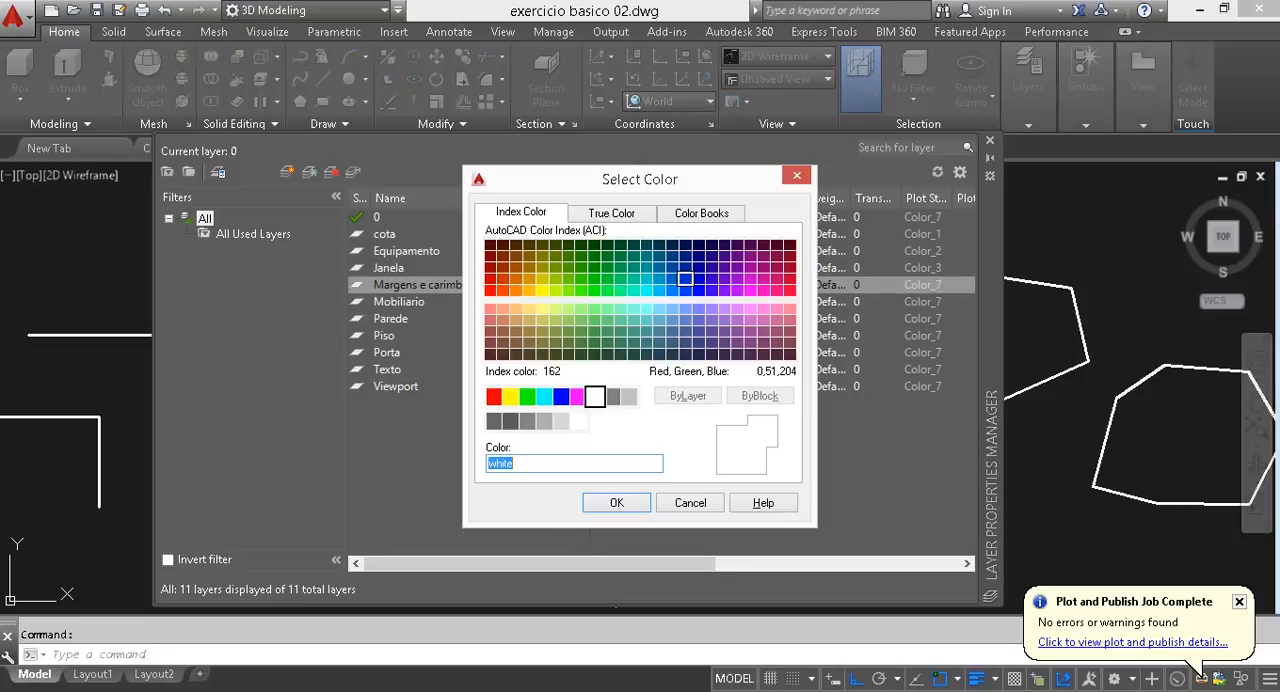
{"action": "type", "text": "red"}
{"action": "key", "text": "Return"}
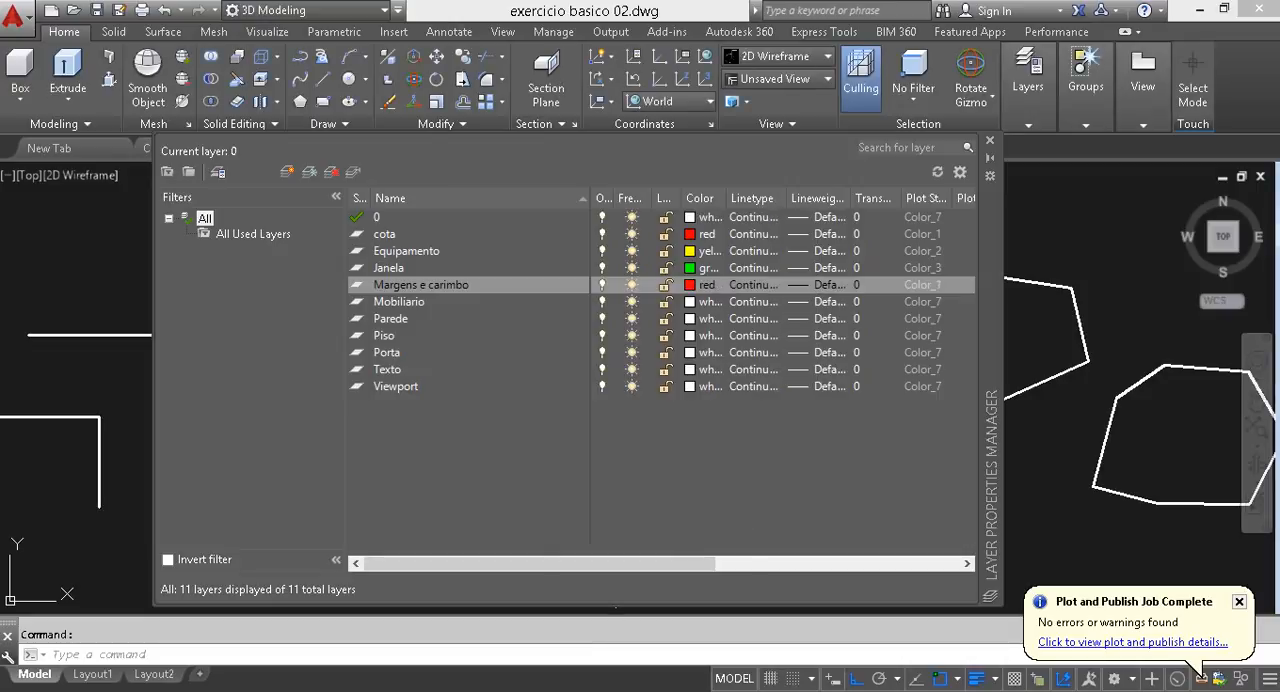
{"action": "left_click", "coordinate": [689, 302]}
{"action": "type", "text": "2"}
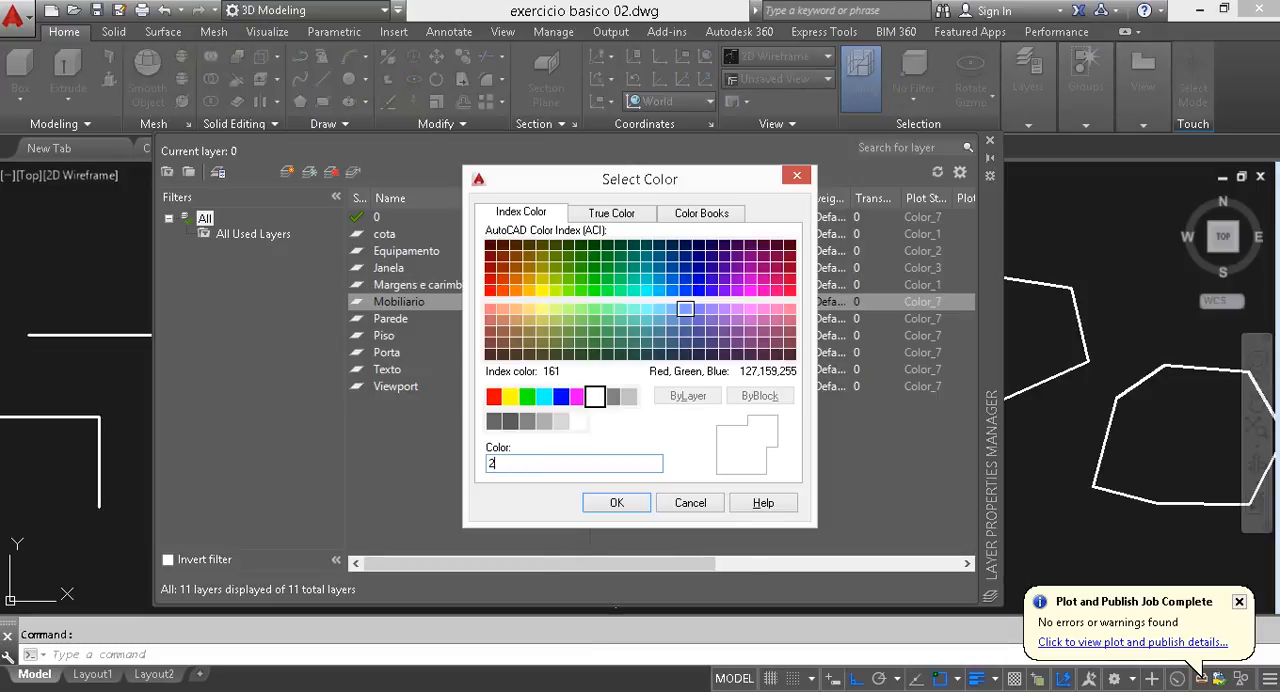
{"action": "key", "text": "Return"}
- Set the Parede layer's color to magenta (index 6) and the Piso layer's color to red (index 1)
{"action": "left_click", "coordinate": [687, 319]}
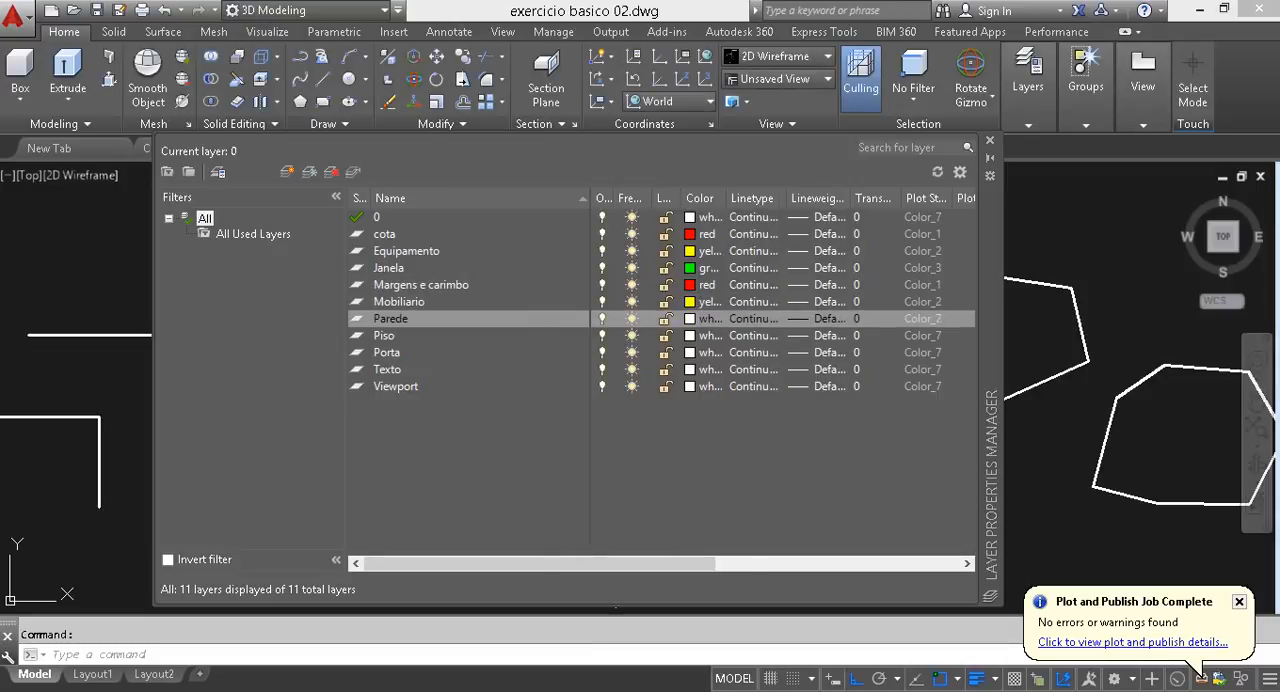
{"action": "type", "text": "6"}
{"action": "key", "text": "Return"}
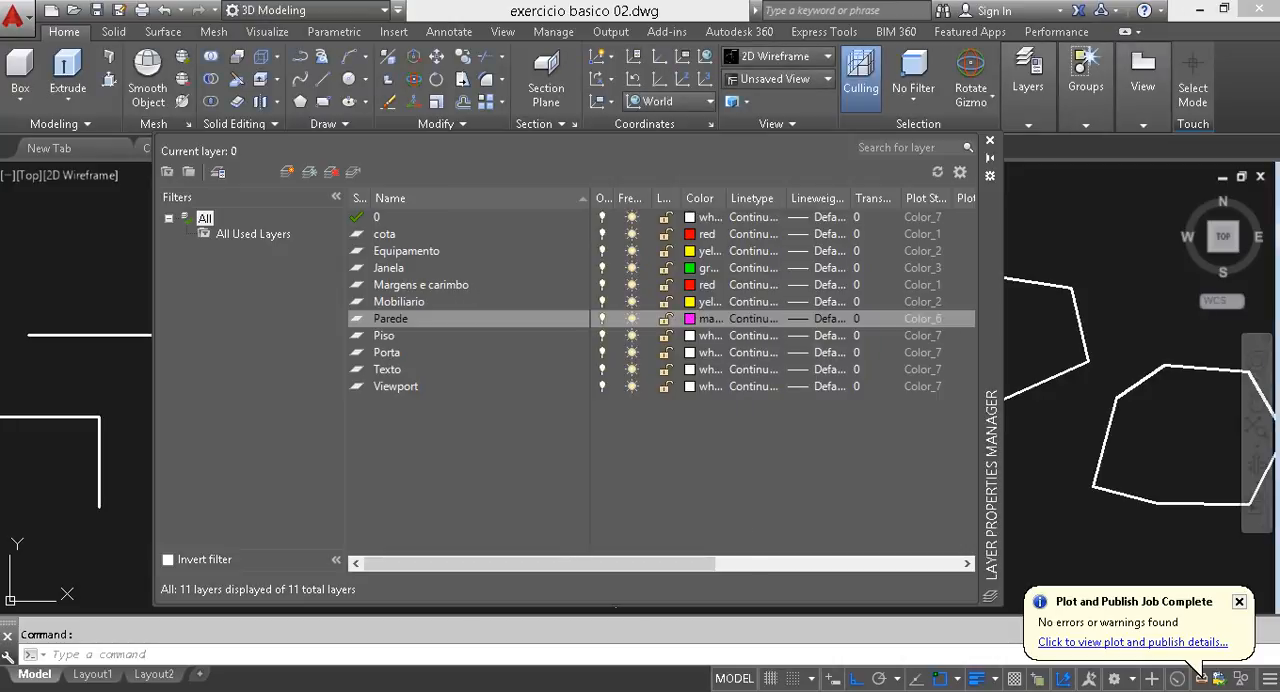
{"action": "left_click", "coordinate": [689, 336]}
{"action": "type", "text": "1"}
{"action": "key", "text": "Return"}
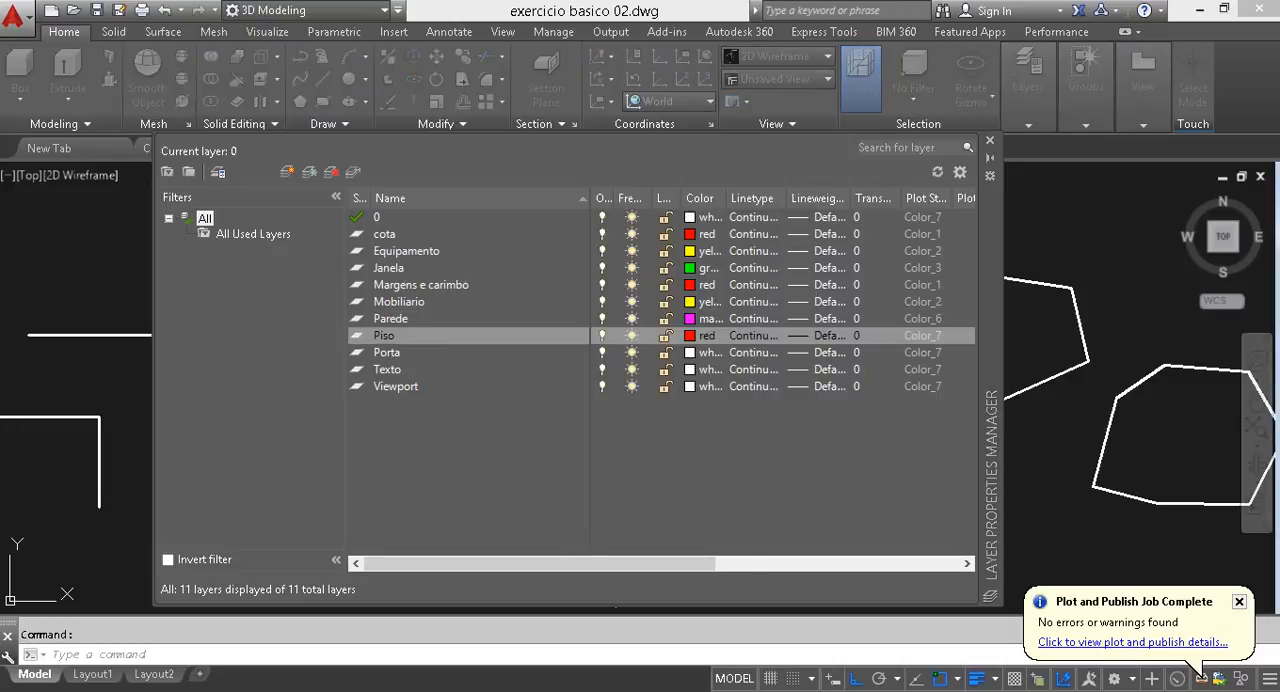
- Set the Porta layer's color to green (index 3) and the Texto layer's color to red (index 1)
{"action": "left_click", "coordinate": [687, 353]}
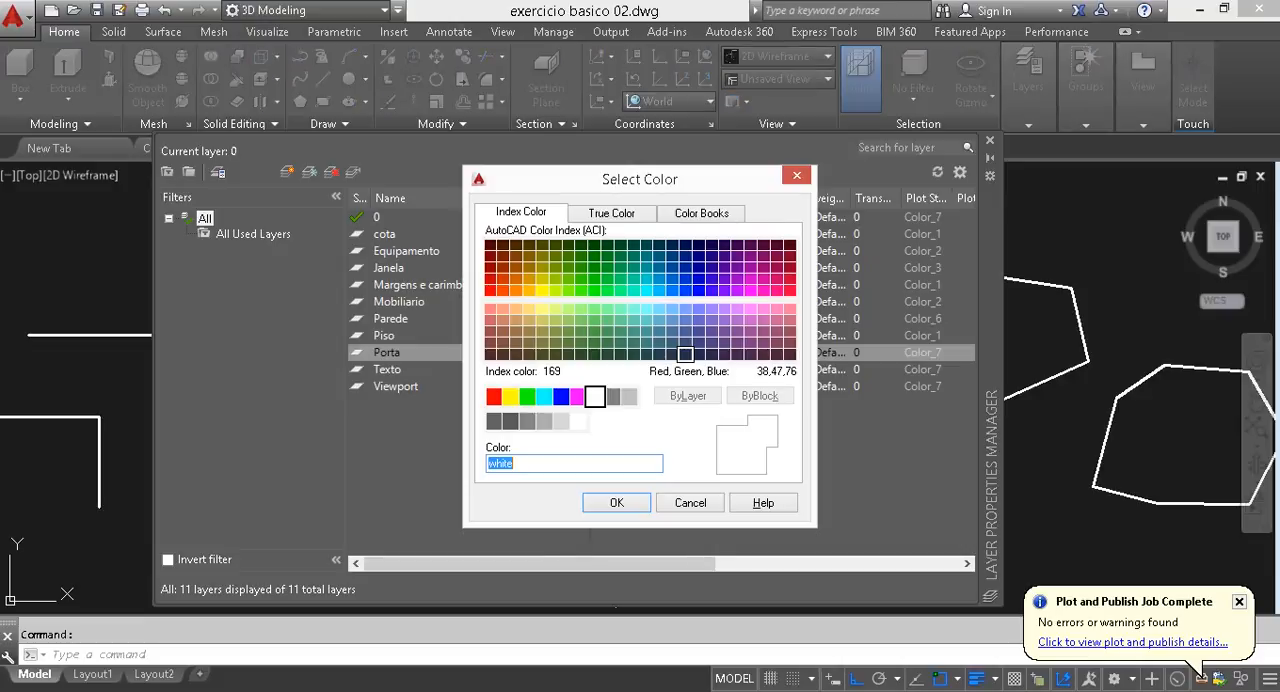
{"action": "type", "text": "3"}
{"action": "key", "text": "Return"}
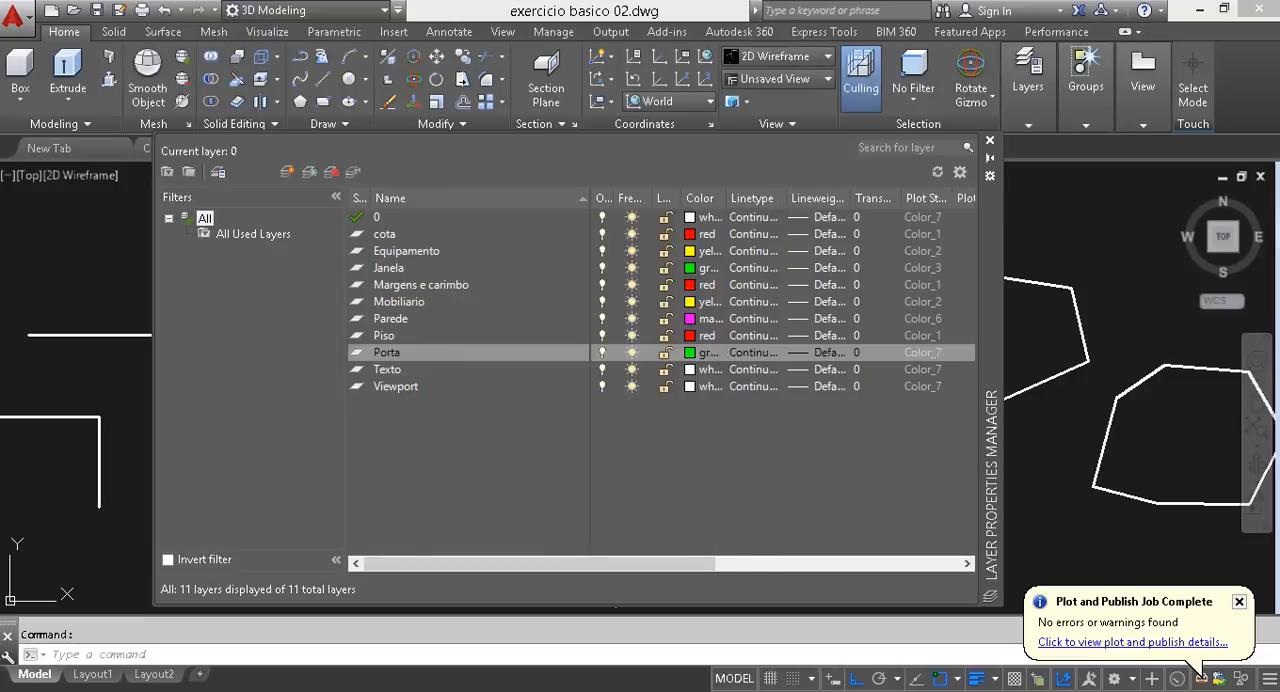
{"action": "left_click", "coordinate": [689, 370]}
{"action": "type", "text": "1"}
{"action": "key", "text": "Return"}
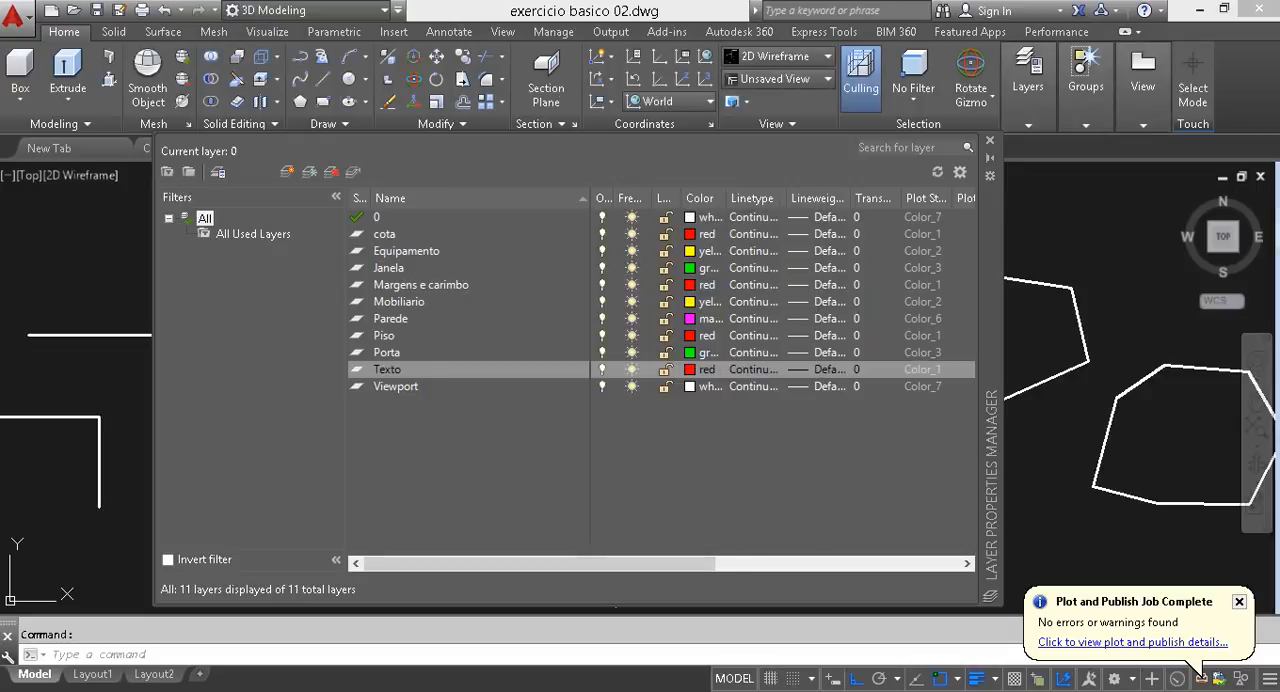
- Set the Viewport layer's color to index 9
{"action": "left_click", "coordinate": [690, 387]}
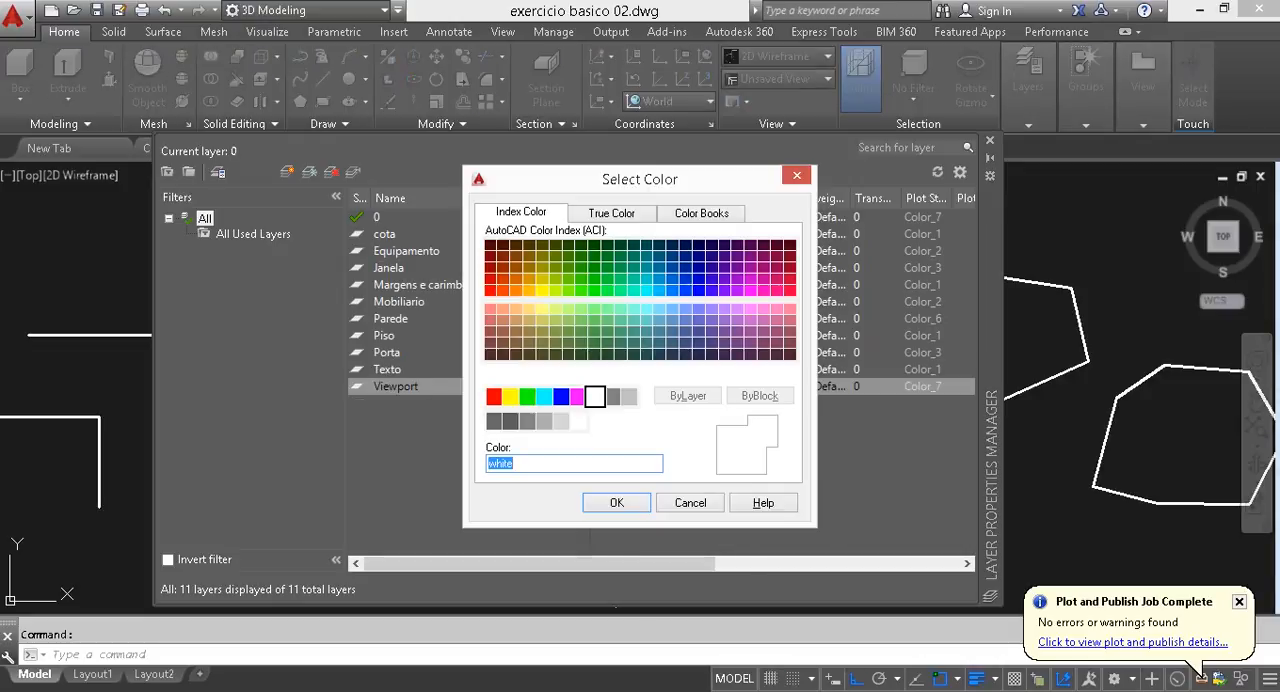
{"action": "type", "text": "9"}
{"action": "key", "text": "Return"}
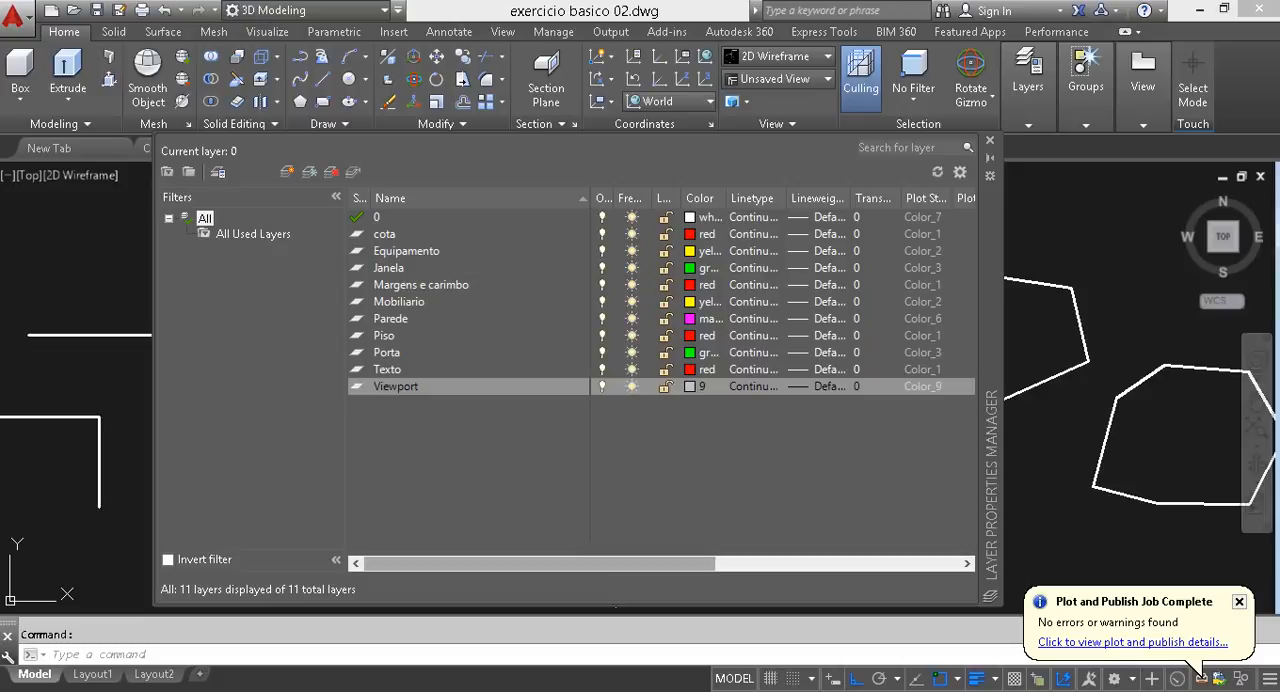
- Turn off plotting for the Viewport layer and close the layer manager
{"action": "left_click_drag", "start_coordinate": [540, 564], "coordinate": [632, 564]}
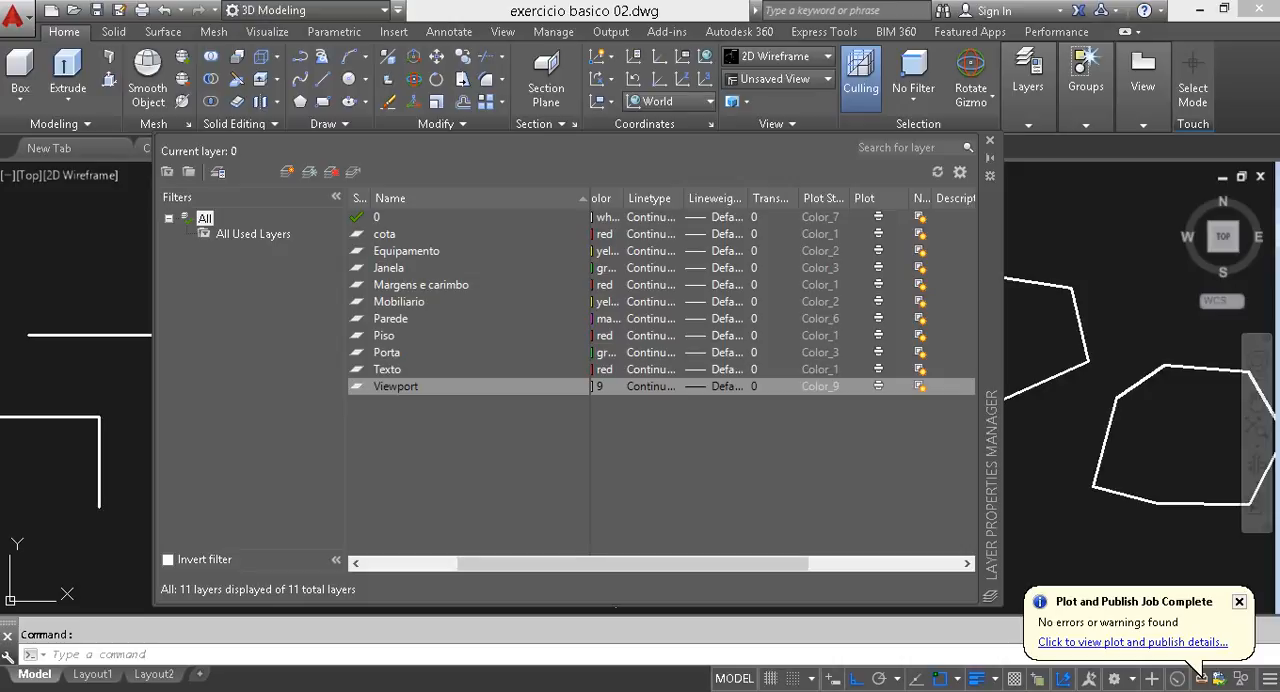
{"action": "left_click_drag", "start_coordinate": [632, 564], "coordinate": [696, 564]}
{"action": "left_click", "coordinate": [810, 386]}
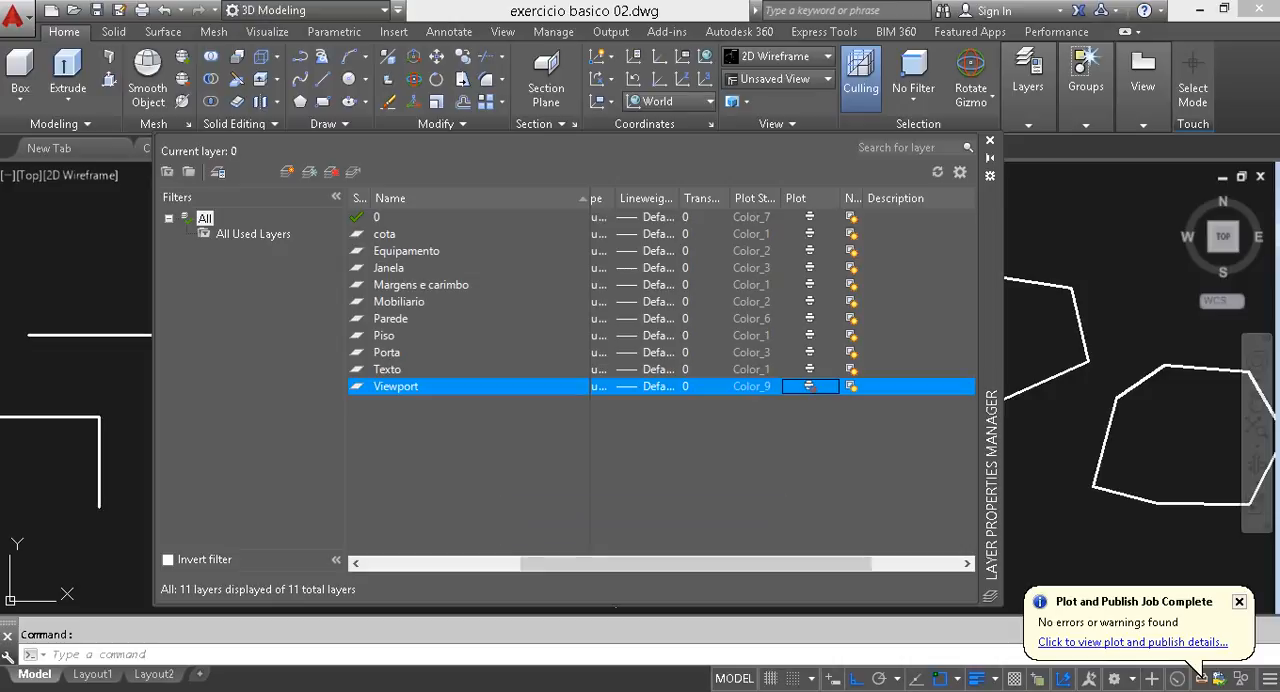
{"action": "left_click_drag", "start_coordinate": [700, 564], "coordinate": [532, 564]}
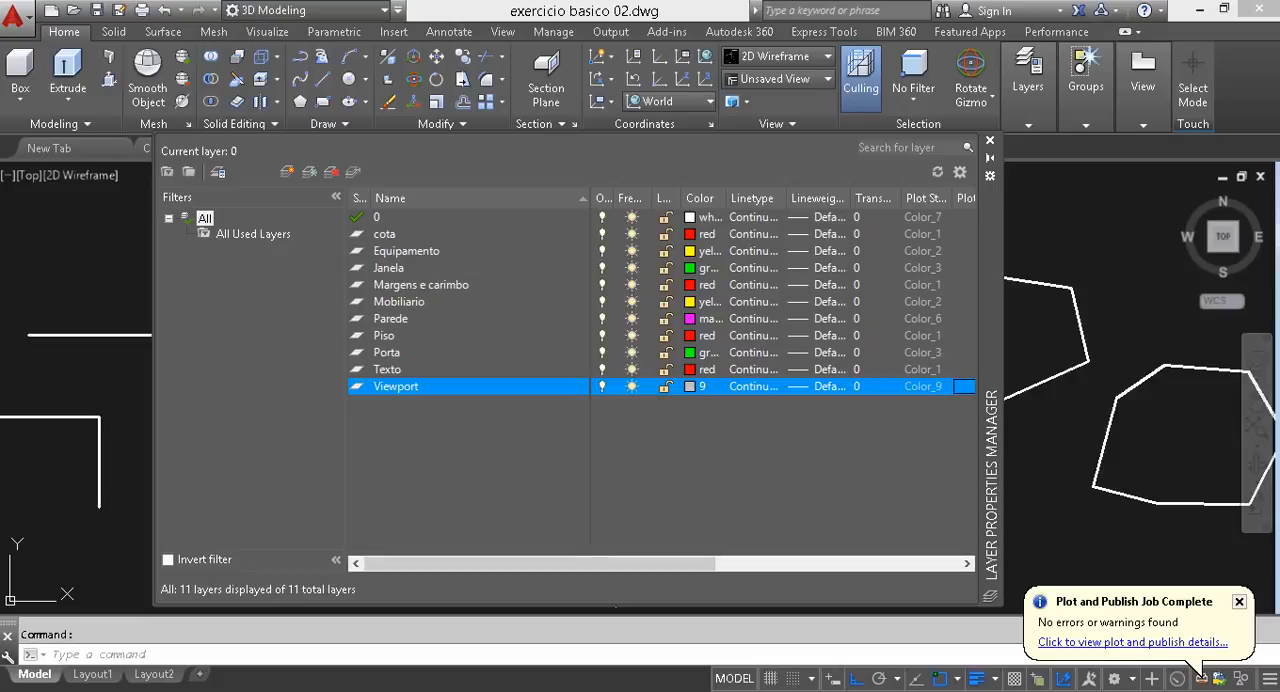
{"action": "left_click", "coordinate": [990, 141]}
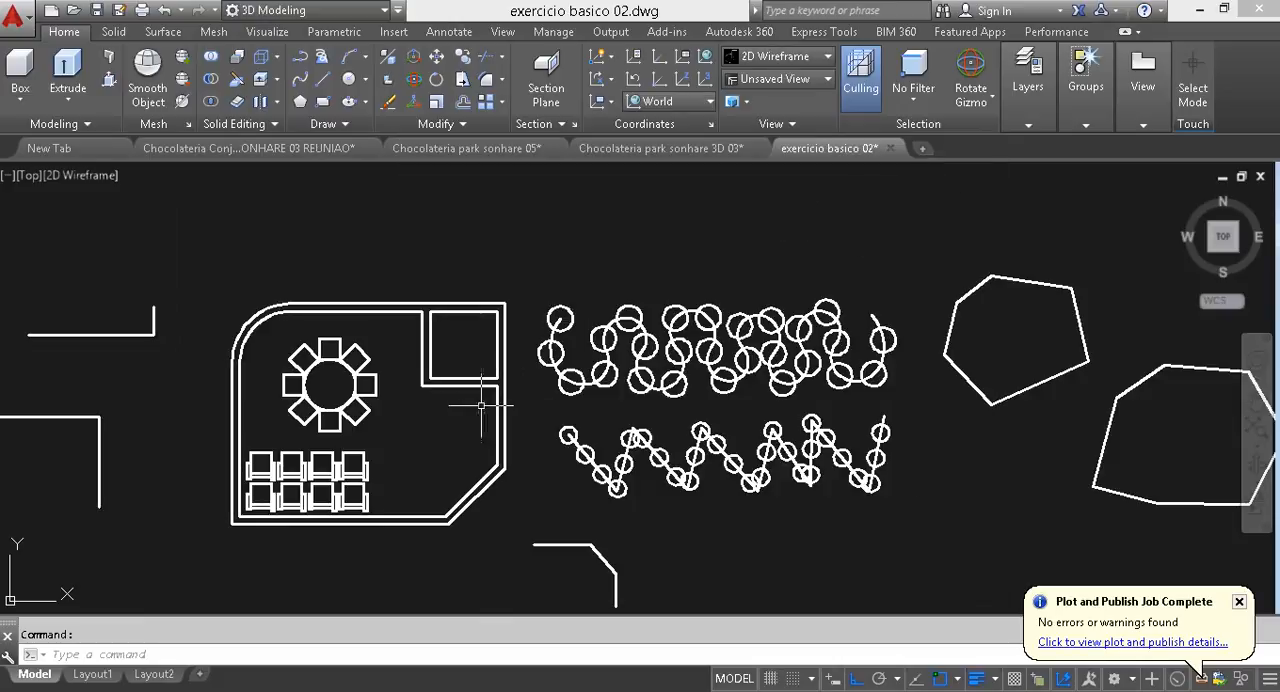
- Move the two parallel lines of the floor plan's upper wall to the Parede layer and clear the selection
{"action": "middle_click_drag", "start_coordinate": [481, 405], "coordinate": [585, 401]}
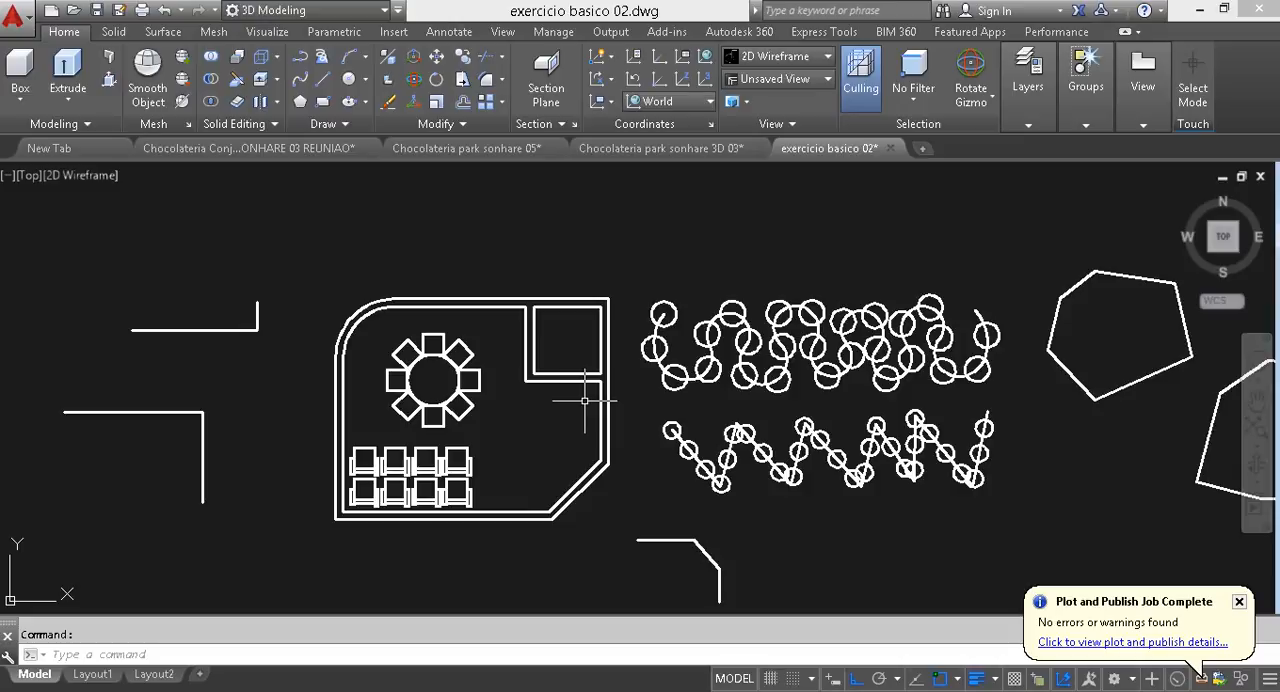
{"action": "scroll", "coordinate": [478, 283], "scroll_direction": "up", "scroll_amount": 5}
{"action": "left_click", "coordinate": [531, 358]}
{"action": "left_click", "coordinate": [443, 254]}
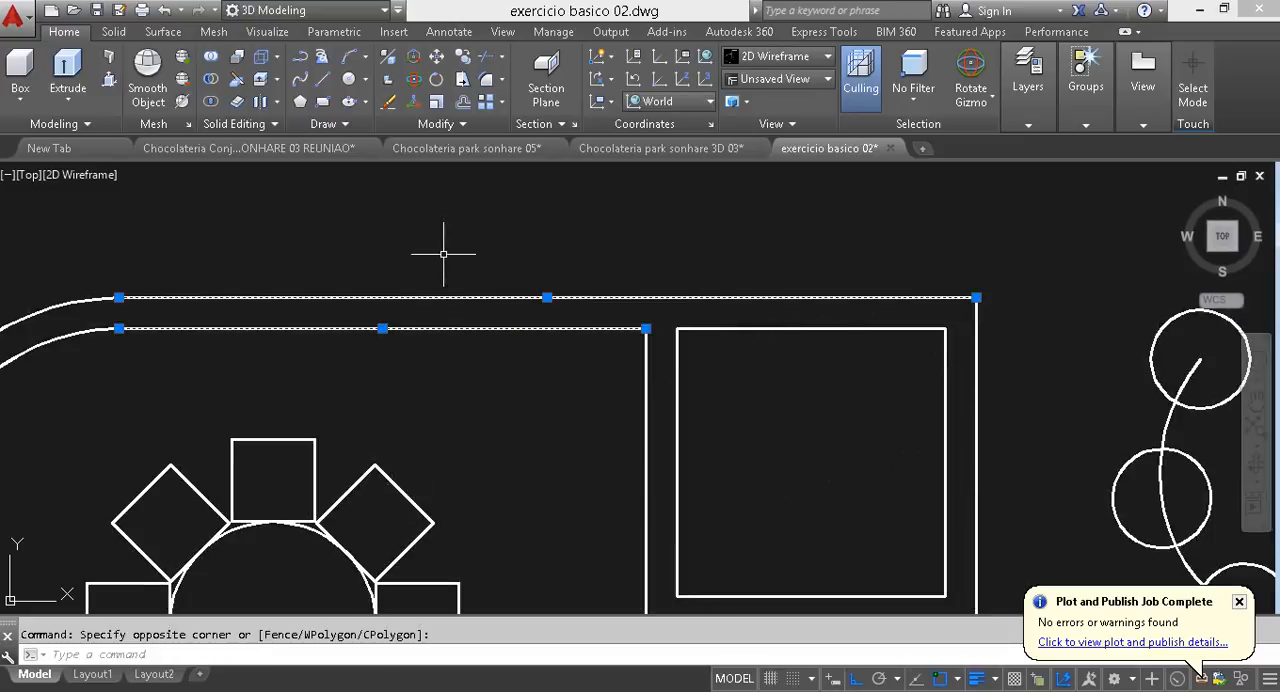
{"action": "scroll", "coordinate": [560, 270], "scroll_direction": "down", "scroll_amount": 2}
{"action": "scroll", "coordinate": [570, 342], "scroll_direction": "down", "scroll_amount": 2}
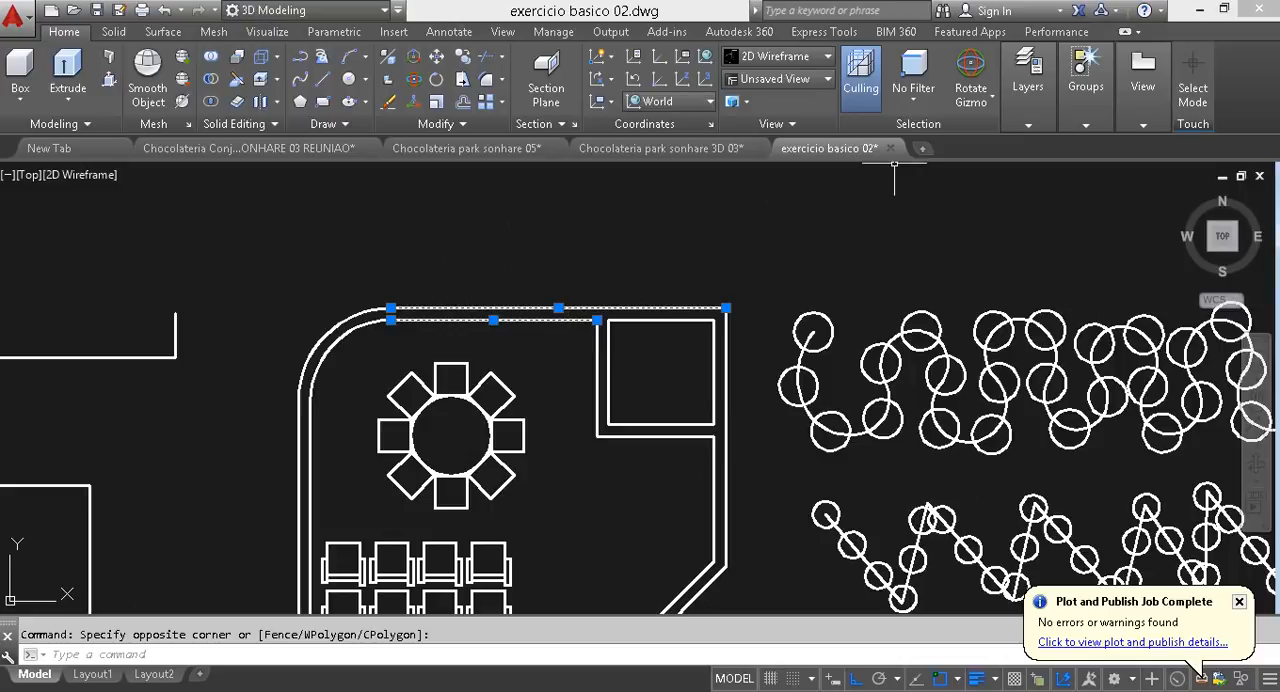
{"action": "left_click", "coordinate": [1028, 75]}
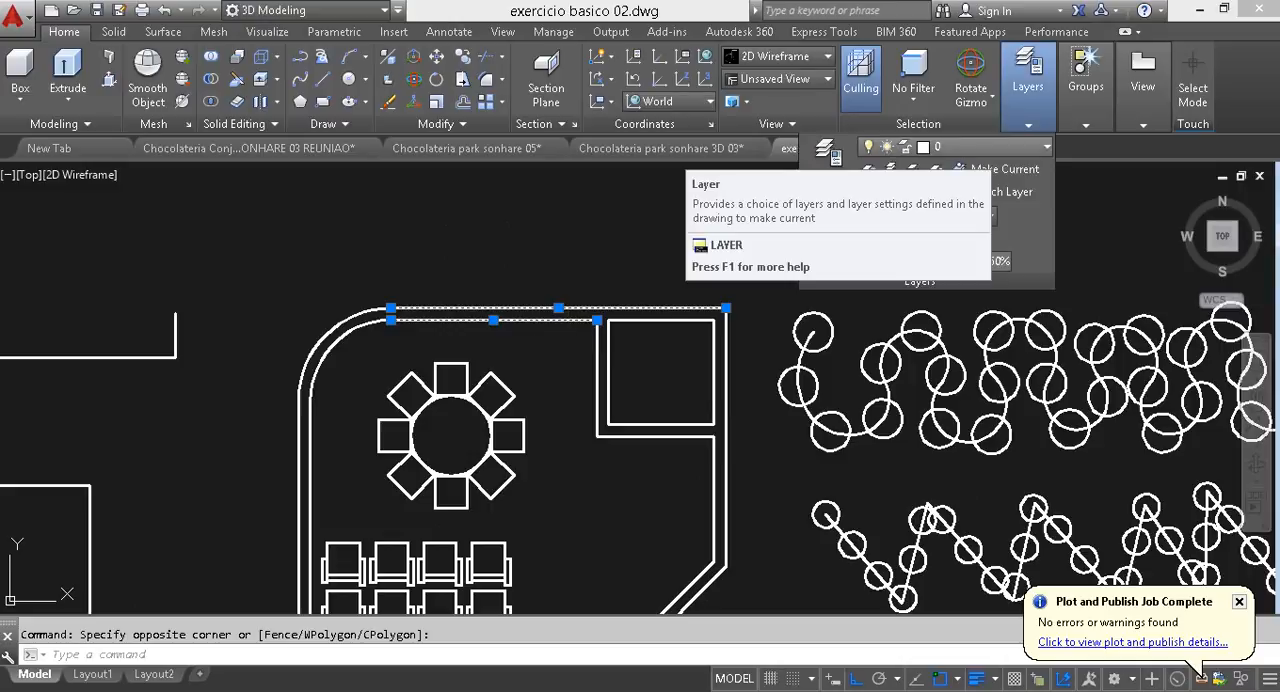
{"action": "left_click", "coordinate": [988, 147]}
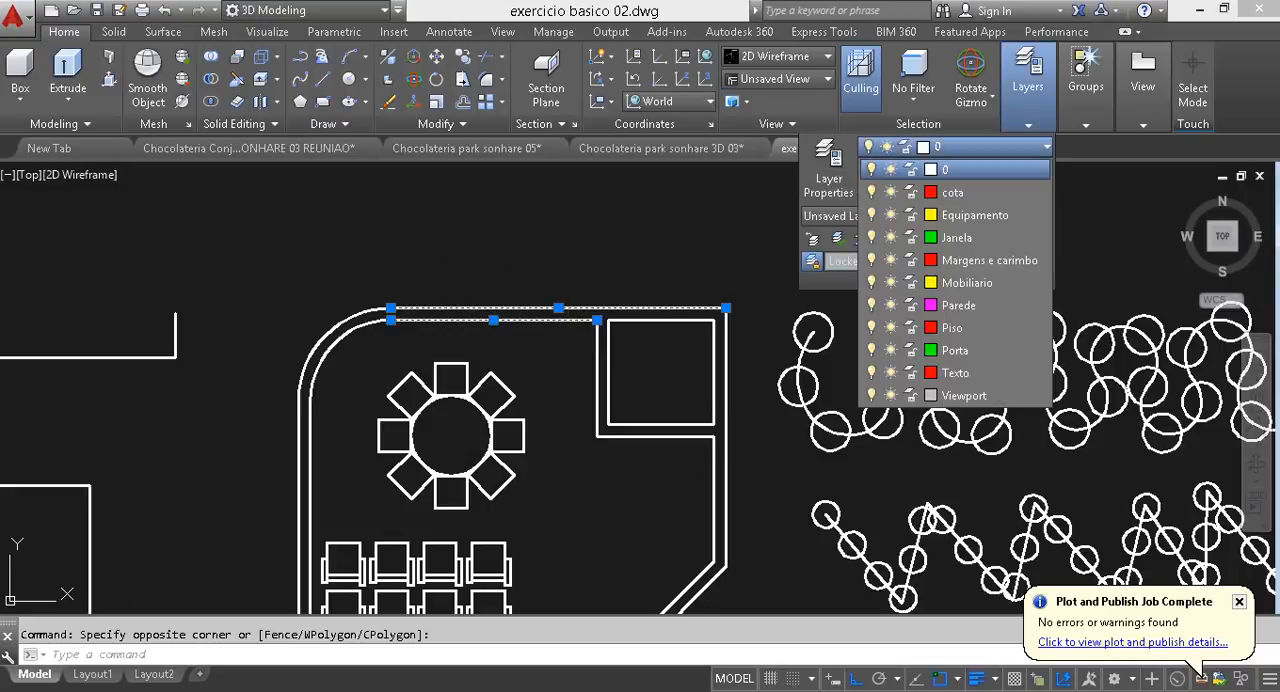
{"action": "left_click", "coordinate": [958, 305]}
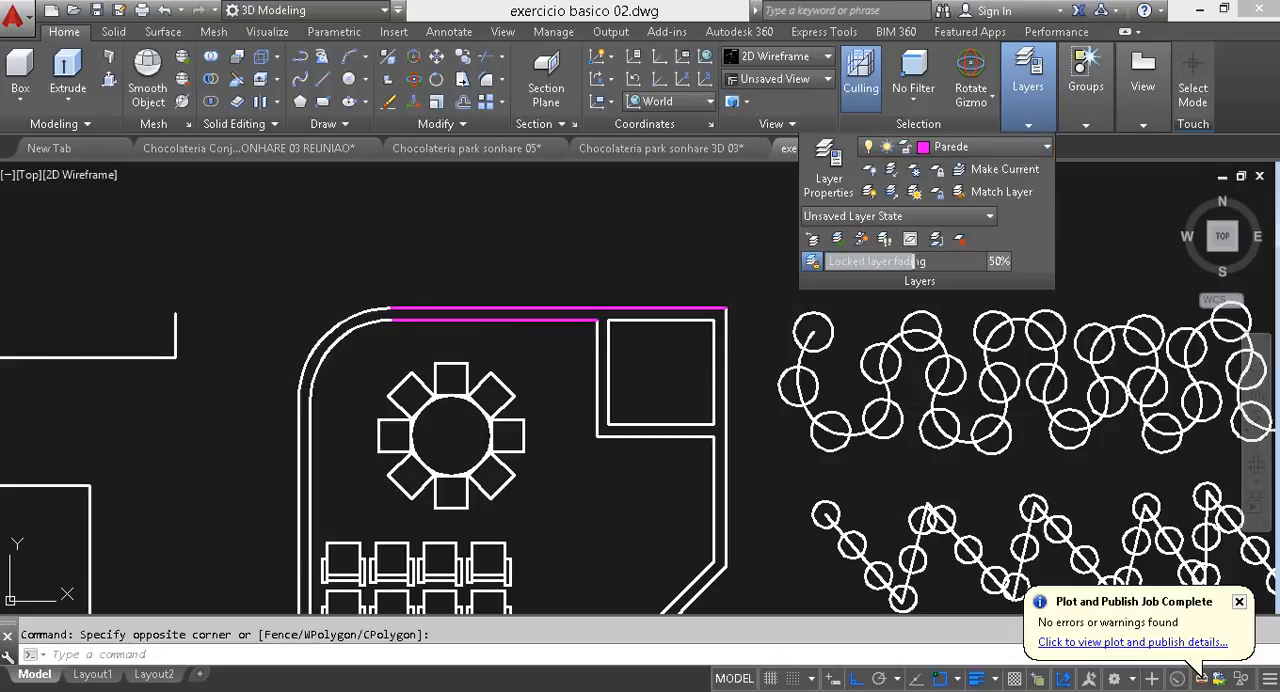
{"action": "key", "text": "Escape"}
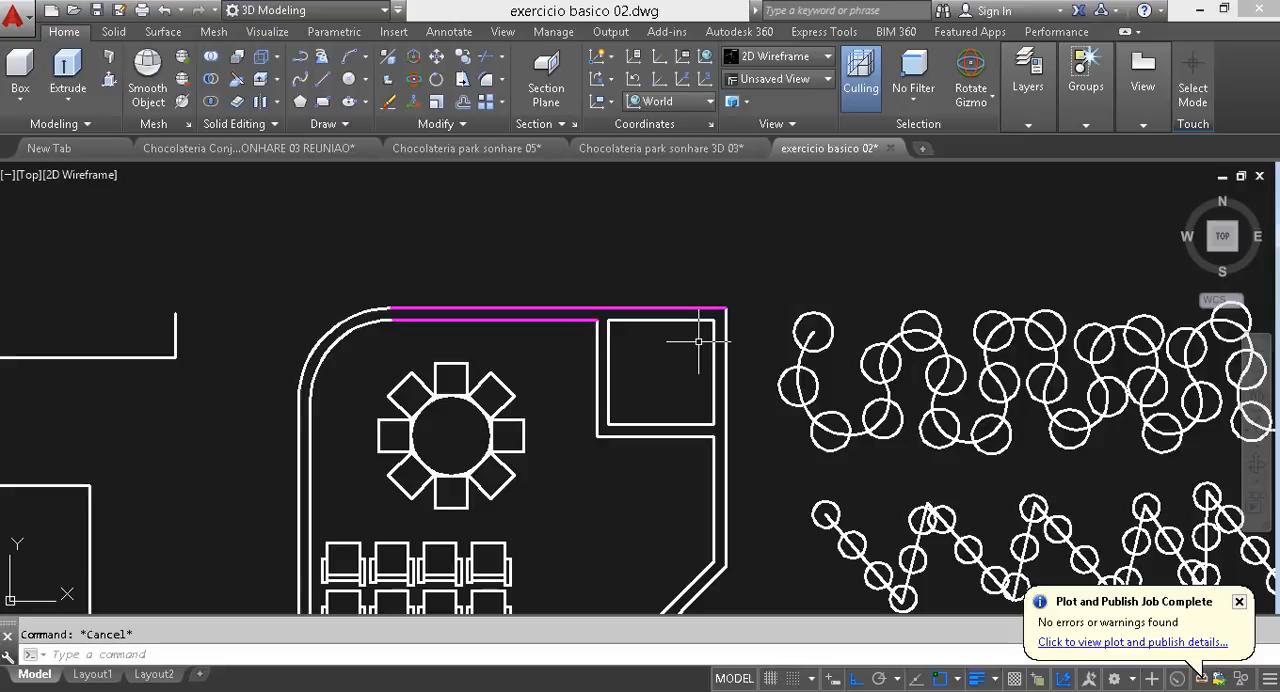
{"action": "left_click", "coordinate": [1028, 80]}
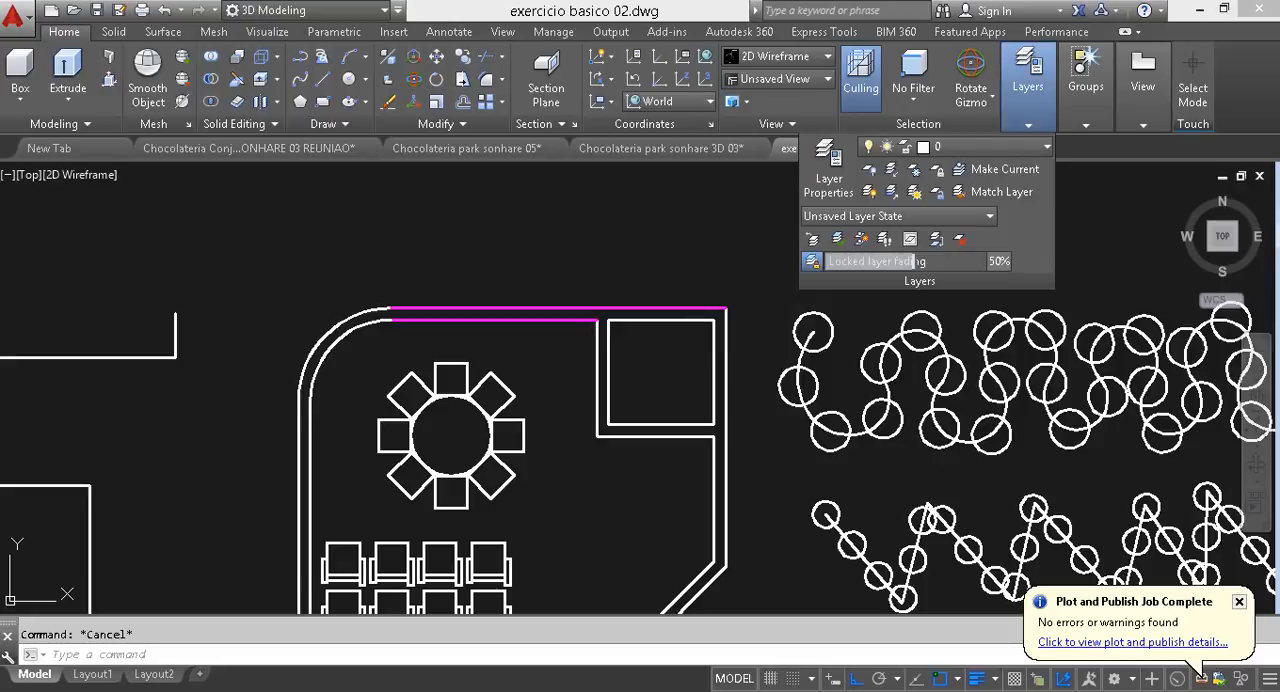
{"action": "left_click", "coordinate": [990, 146]}
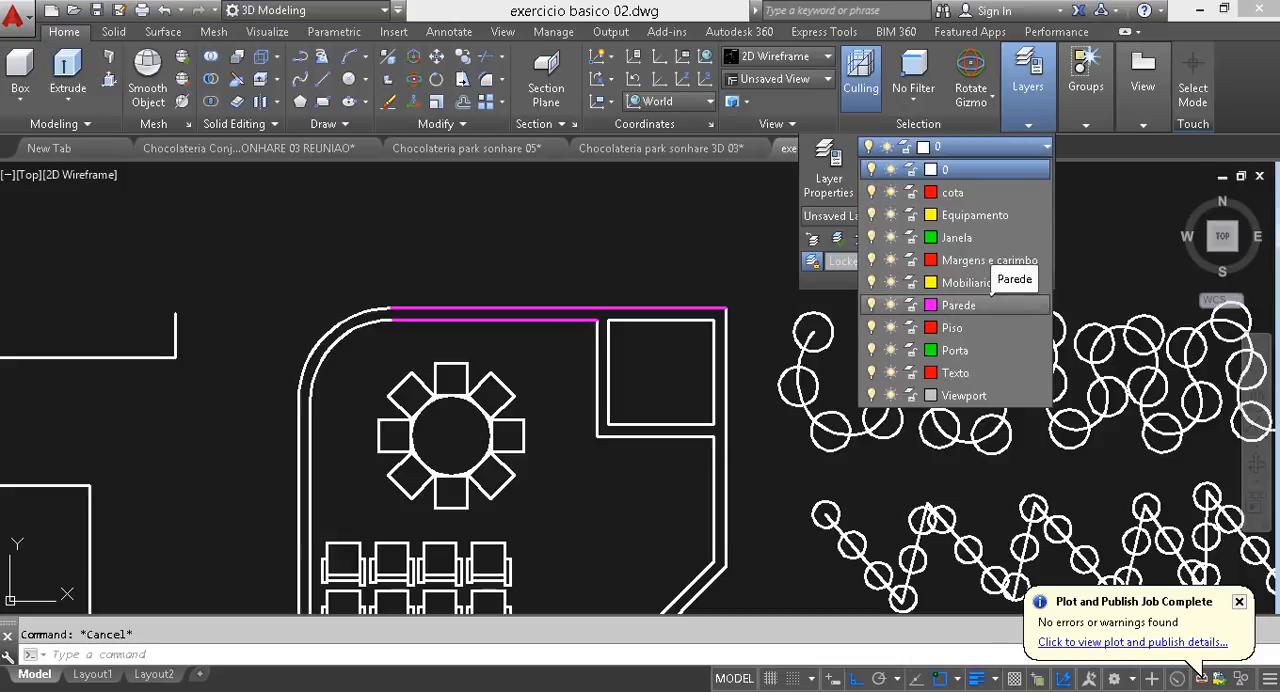
{"action": "left_click", "coordinate": [988, 305]}
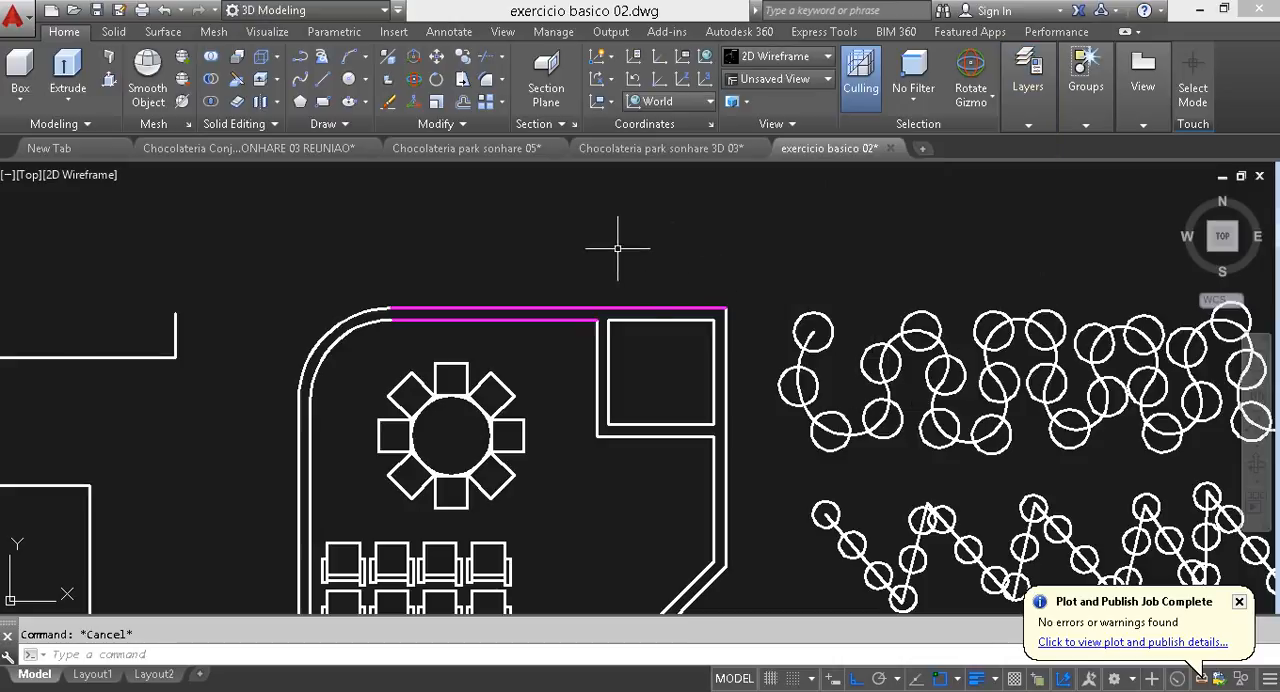
- Make Mobiliario the current layer with no objects selected
{"action": "mouse_move", "coordinate": [1028, 75]}
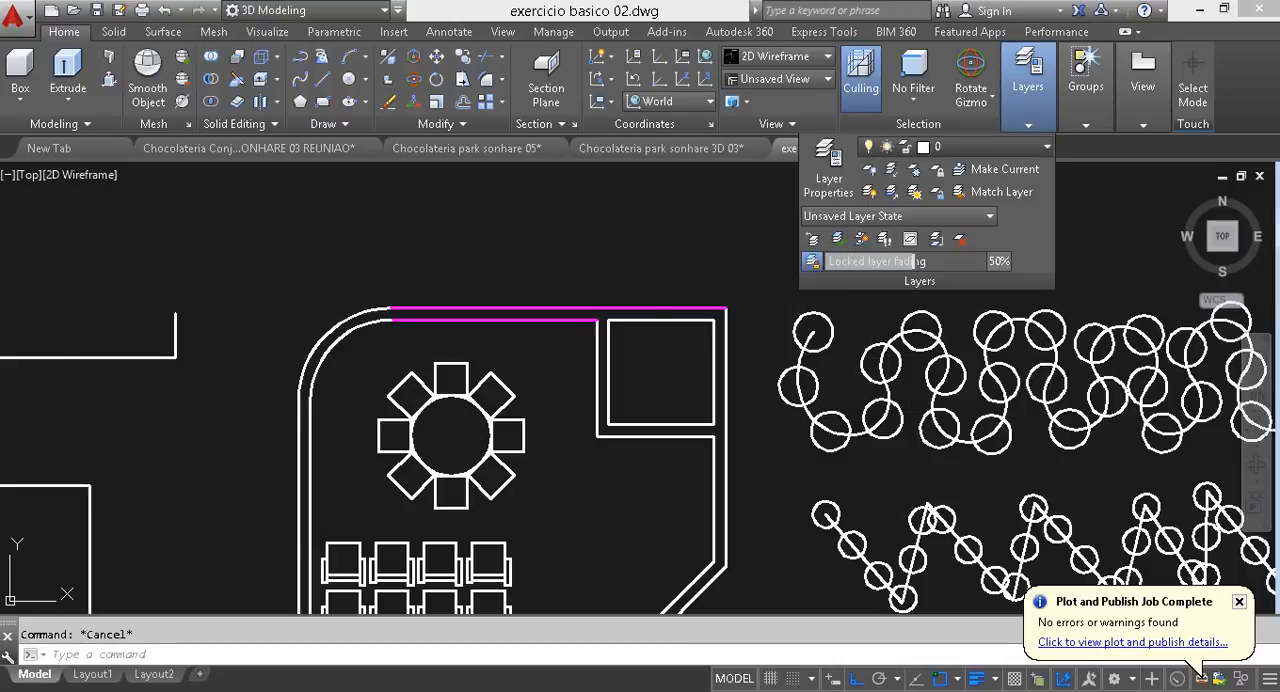
{"action": "left_click", "coordinate": [990, 146]}
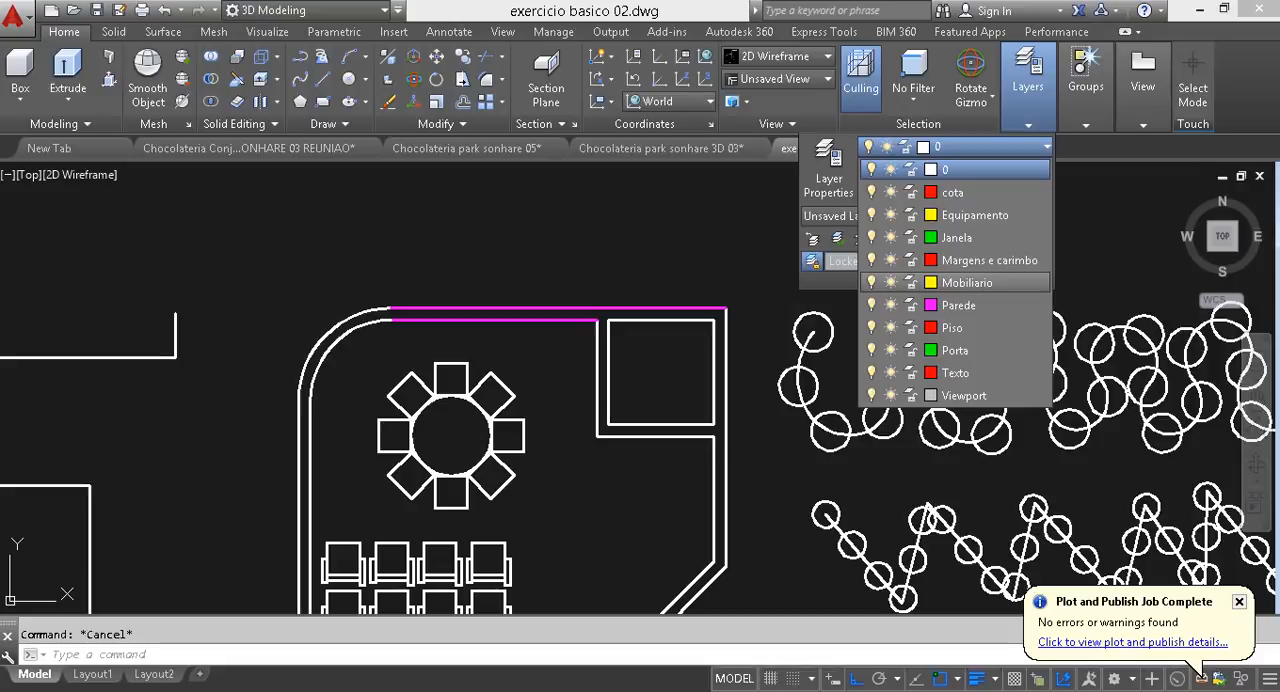
{"action": "left_click", "coordinate": [967, 282]}
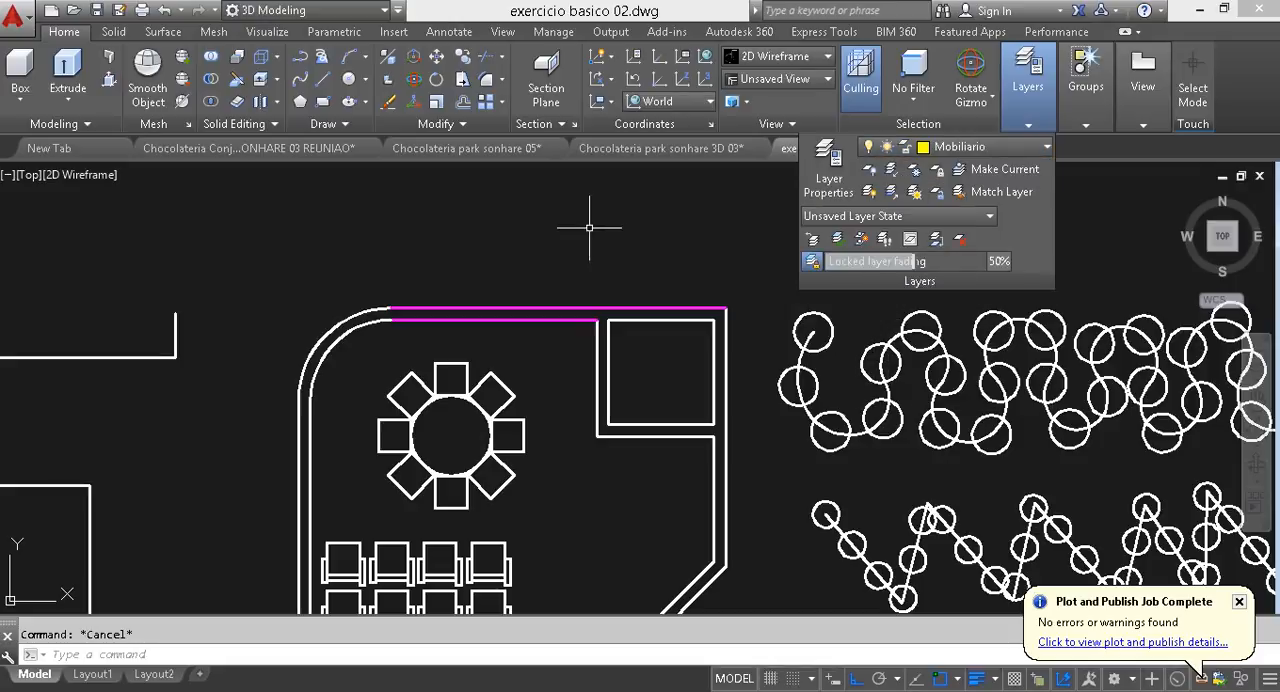
- Draw an open stepped polyline of seven horizontal and vertical segments above the floor plan's upper wall
{"action": "left_click", "coordinate": [300, 56]}
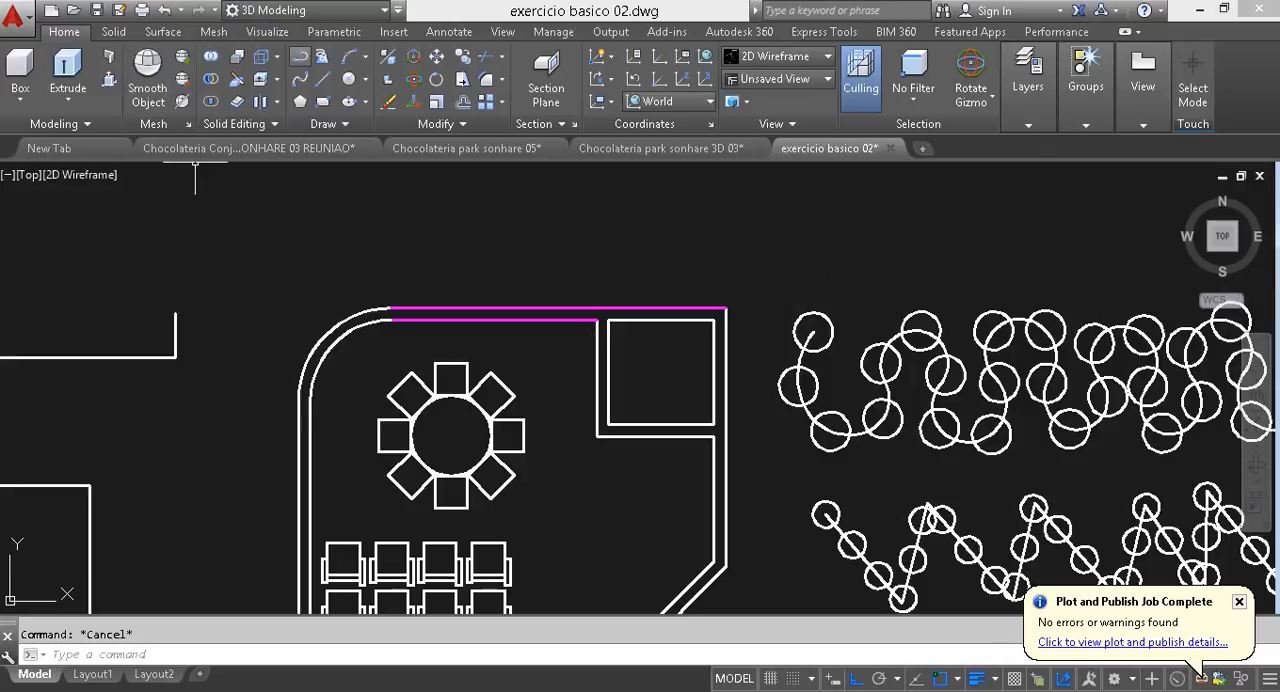
{"action": "left_click", "coordinate": [537, 210]}
{"action": "left_click", "coordinate": [537, 266]}
{"action": "left_click", "coordinate": [596, 266]}
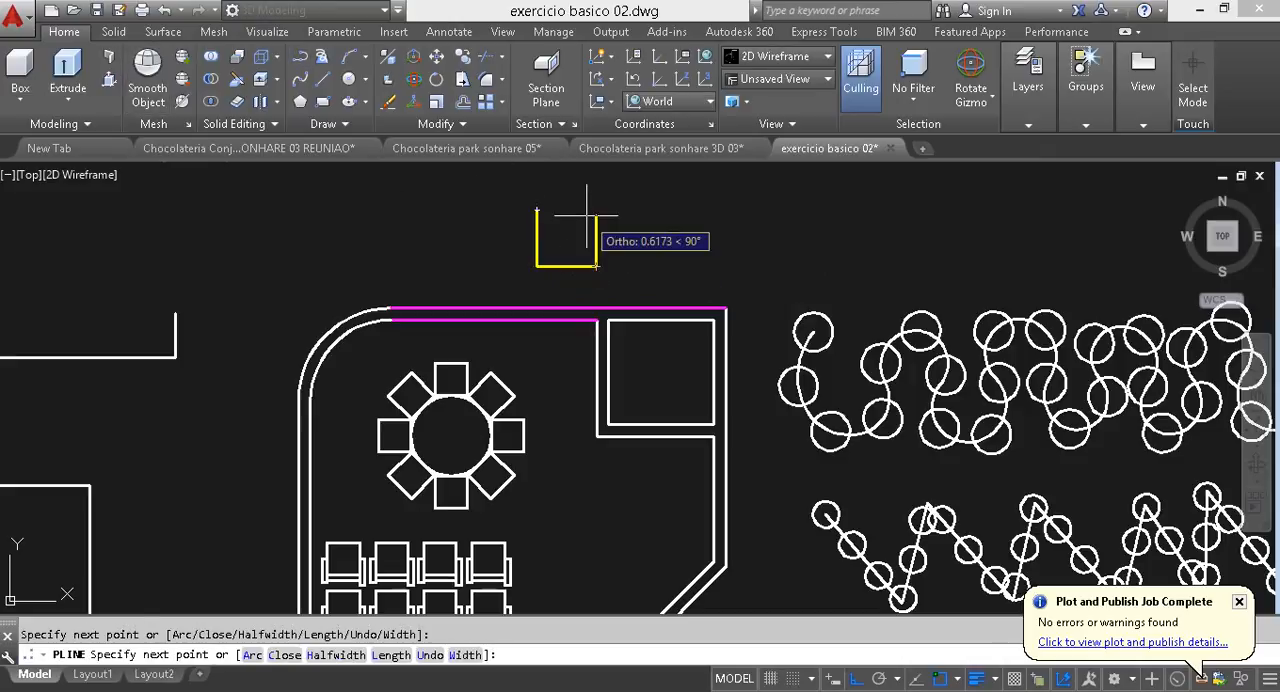
{"action": "left_click", "coordinate": [596, 215]}
{"action": "left_click", "coordinate": [672, 215]}
{"action": "left_click", "coordinate": [672, 249]}
{"action": "left_click", "coordinate": [737, 249]}
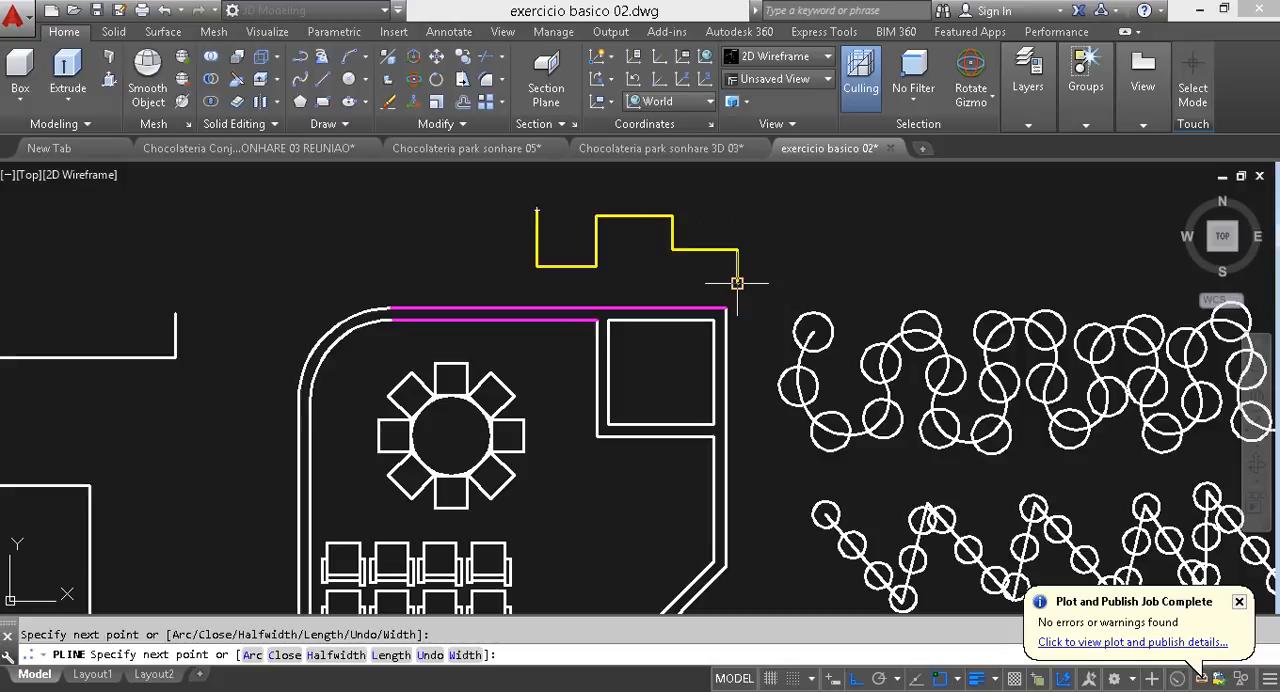
{"action": "left_click", "coordinate": [737, 283]}
{"action": "key", "text": "Escape"}
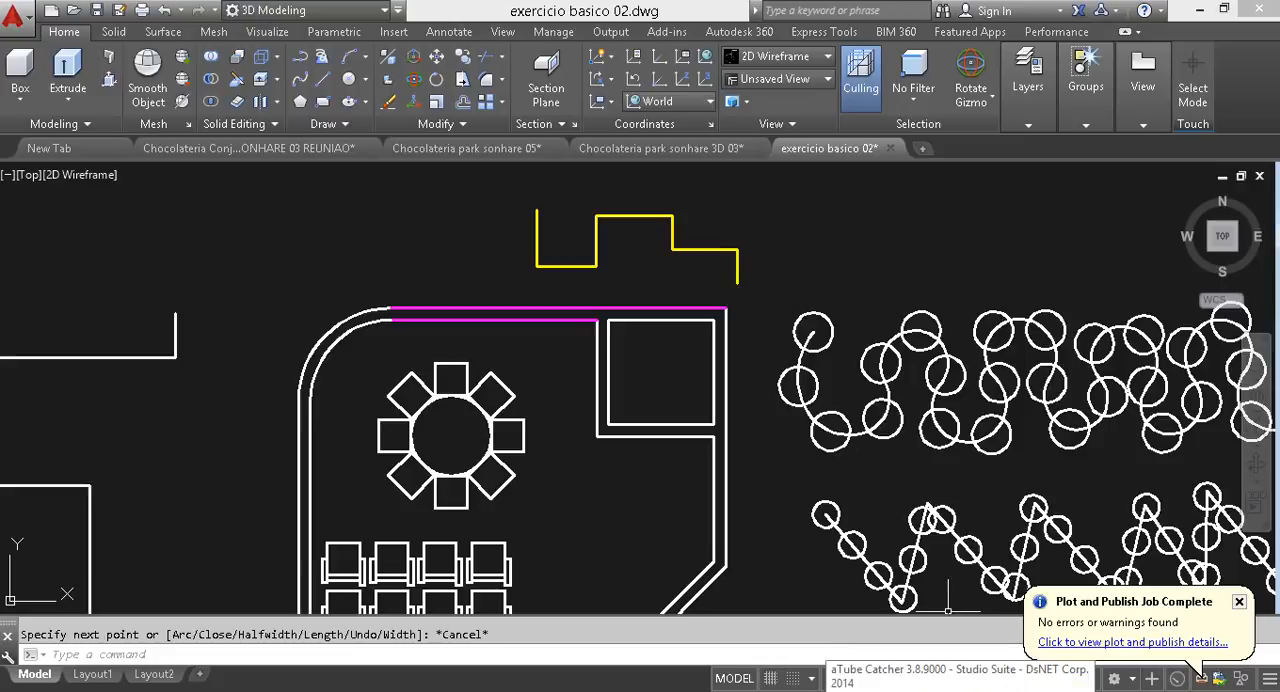
{"action": "left_click", "coordinate": [960, 690]}
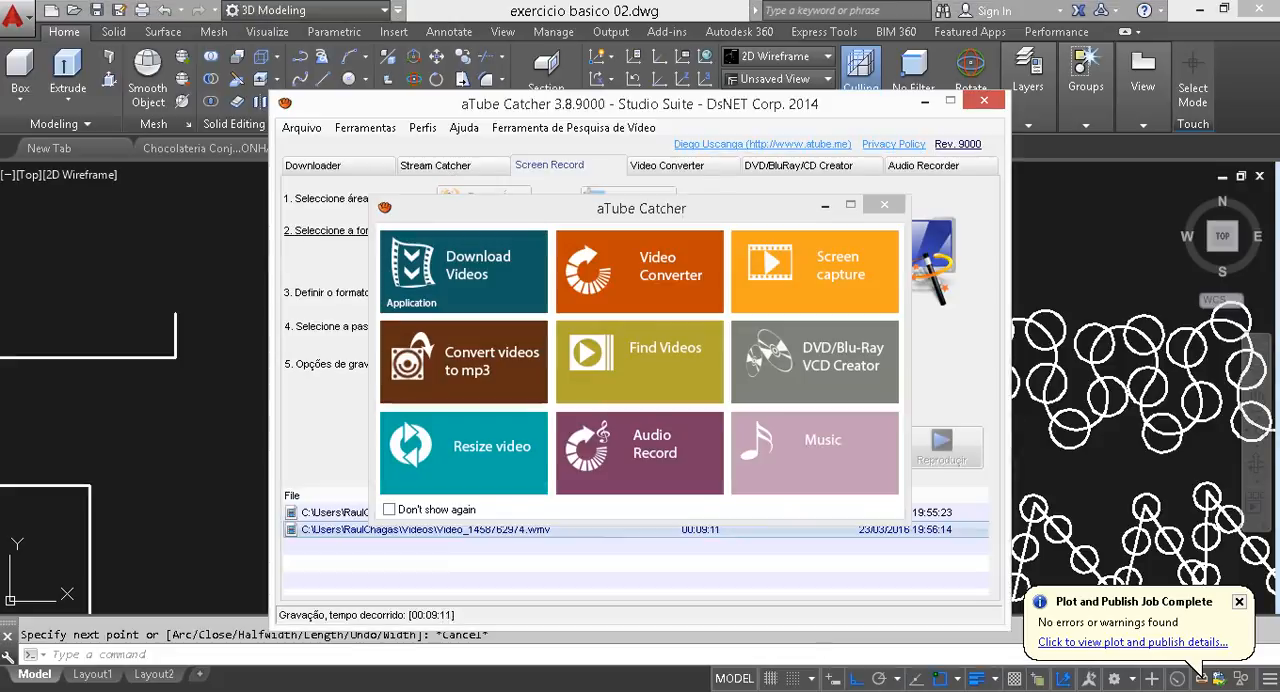